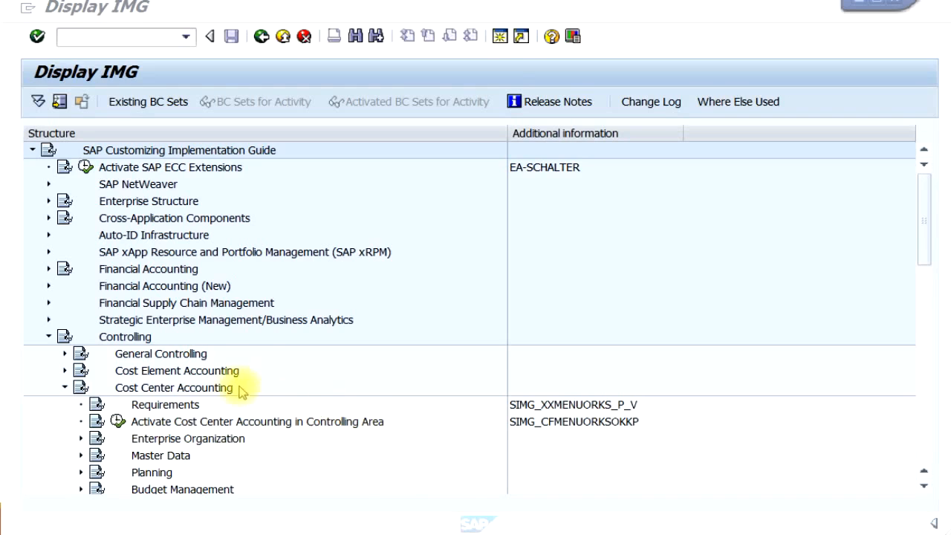
# - Open the Activate Cost Center Accounting in Controlling Area activity and position the controlling area list at Z100
pyautogui.click(127, 338)
pyautogui.click(154, 390)
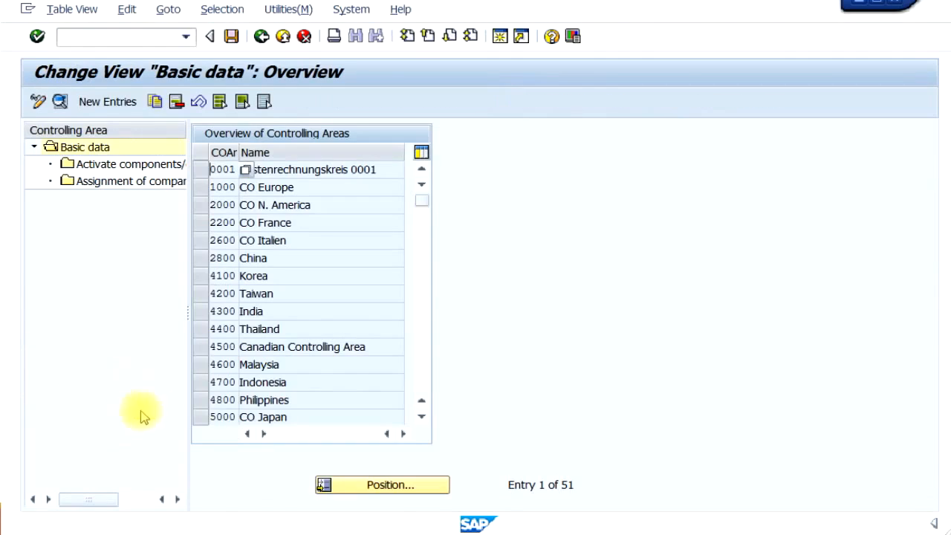
pyautogui.click(416, 482)
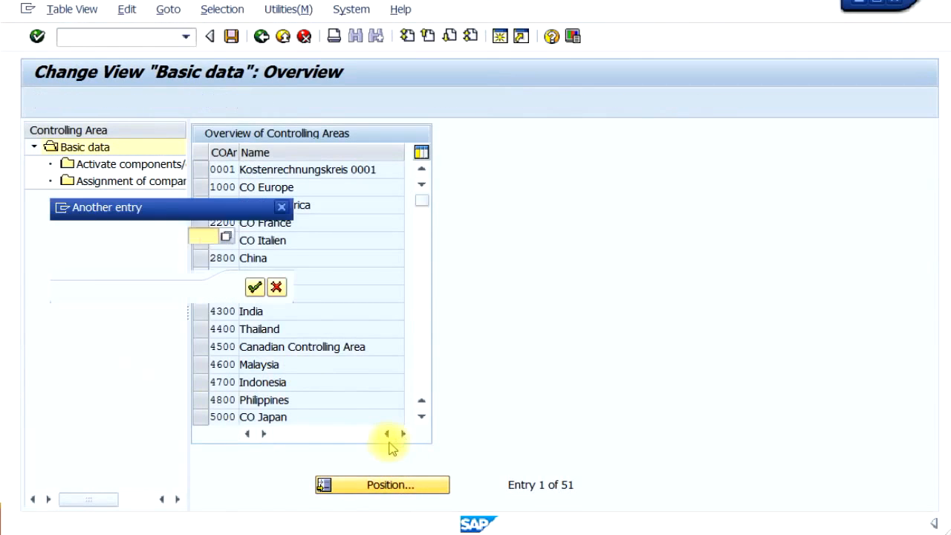
pyautogui.write('z')
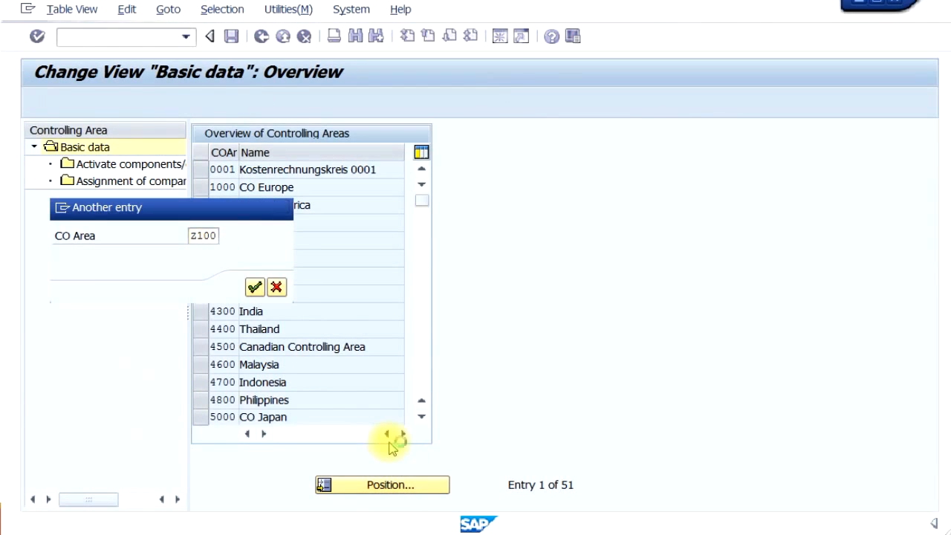
pyautogui.press('Return')
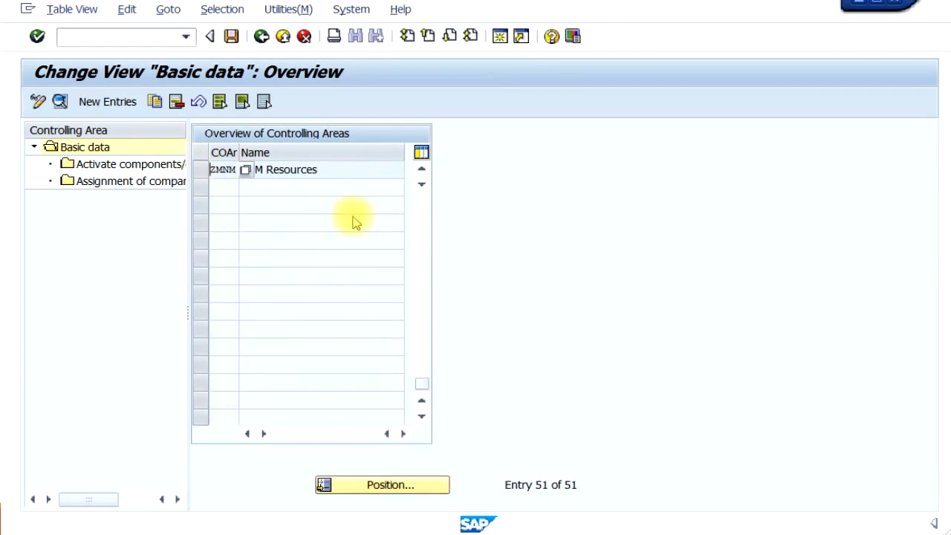
# - Start a new activate components/control indicators entry for controlling area Z000 (MNM Controlling Area) with fiscal year 2000
pyautogui.scroll(1, 394, 199)
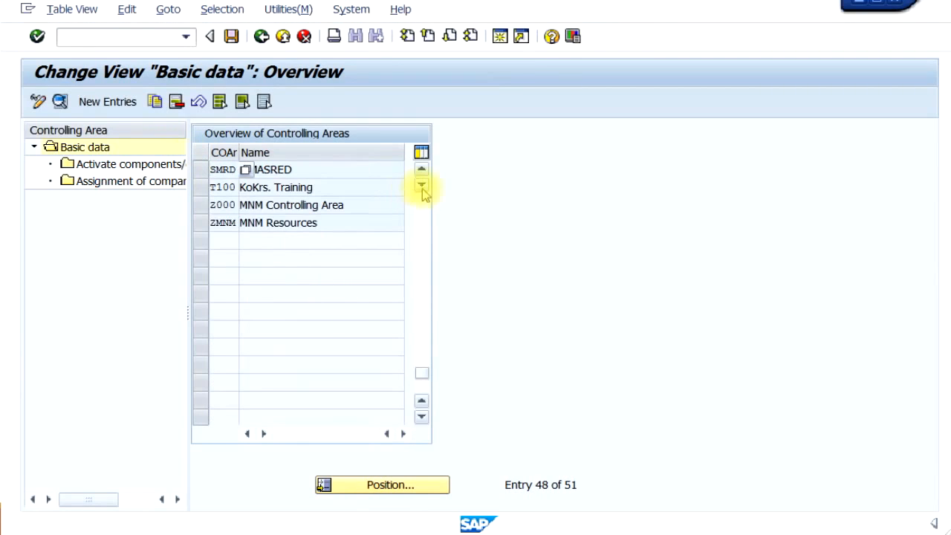
pyautogui.click(203, 205)
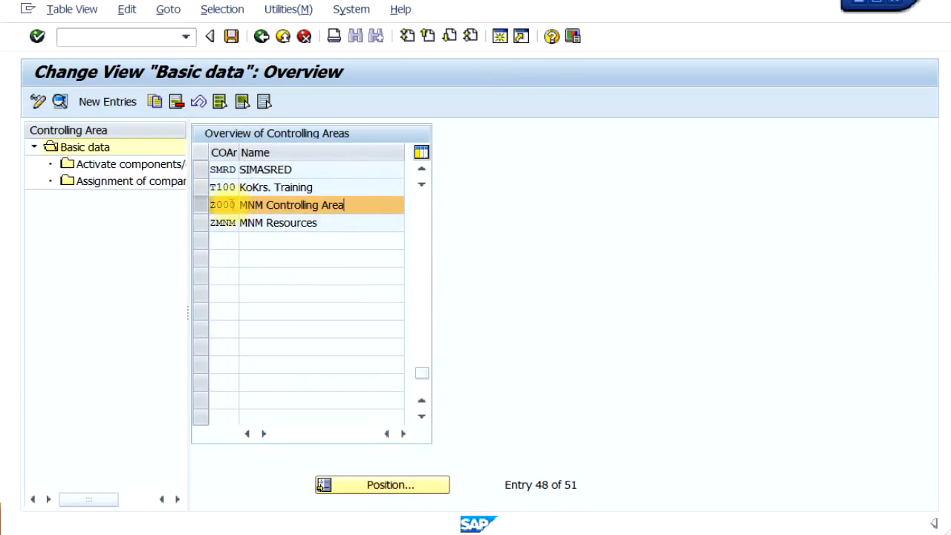
pyautogui.click(201, 207)
pyautogui.click(200, 207)
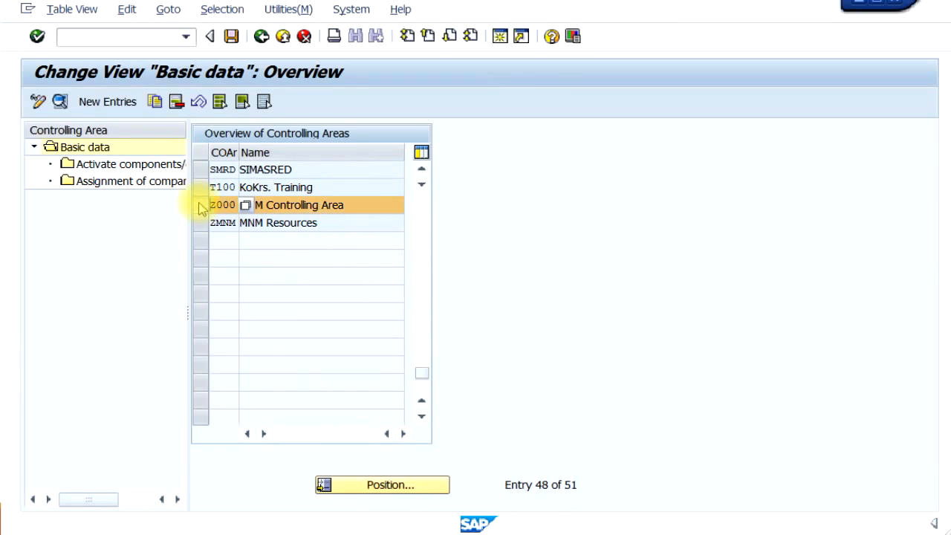
pyautogui.doubleClick(139, 167)
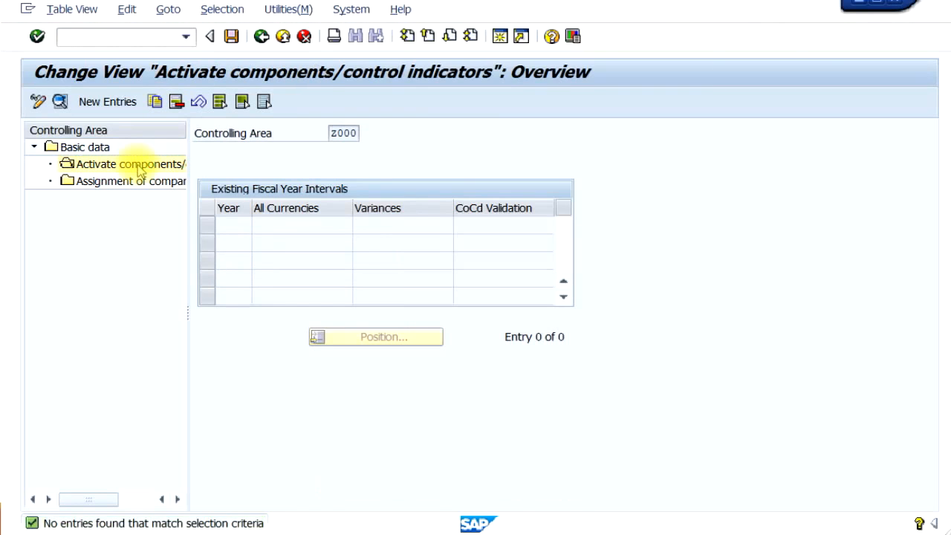
pyautogui.click(121, 100)
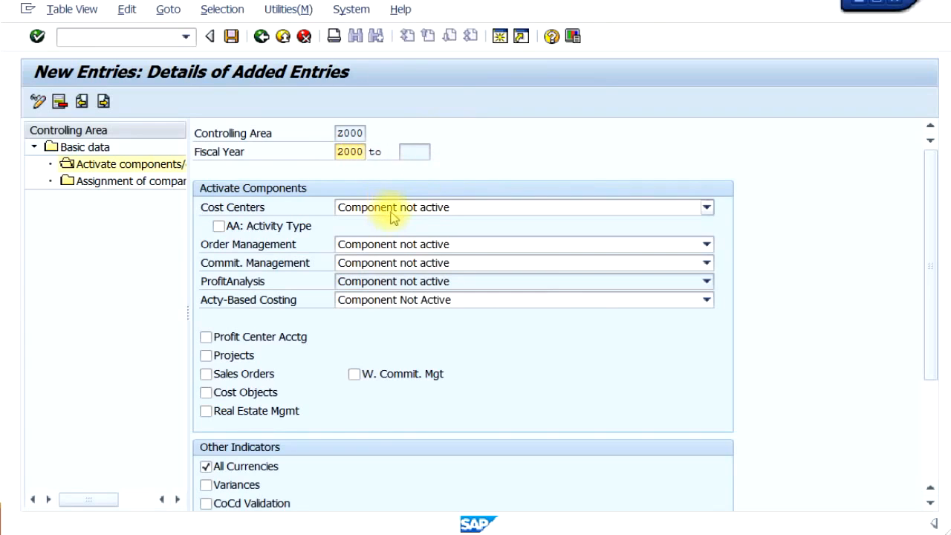
# - Activate Cost Centers, Order Management, Commit. Management and Profit Center Acctg, keeping Acty-Based Costing at Component Not Active
pyautogui.click(396, 208)
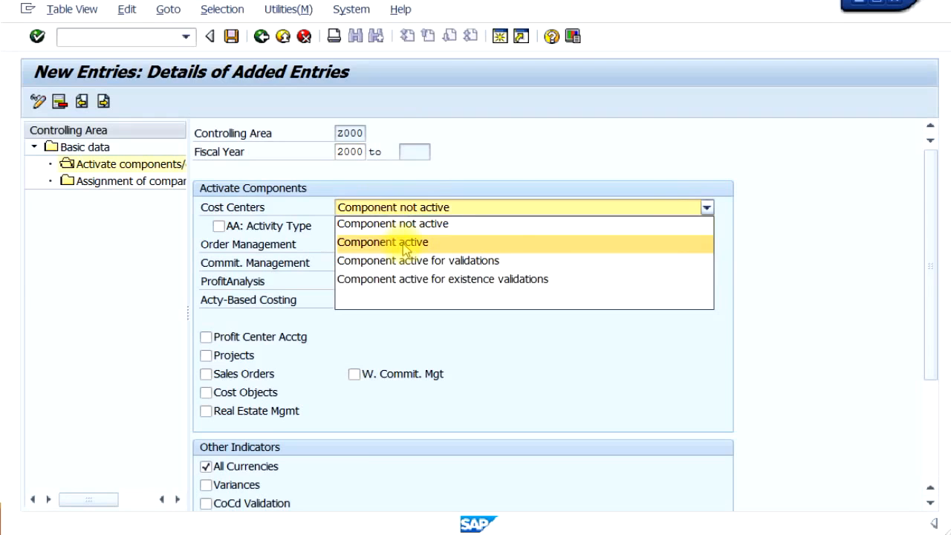
pyautogui.click(405, 242)
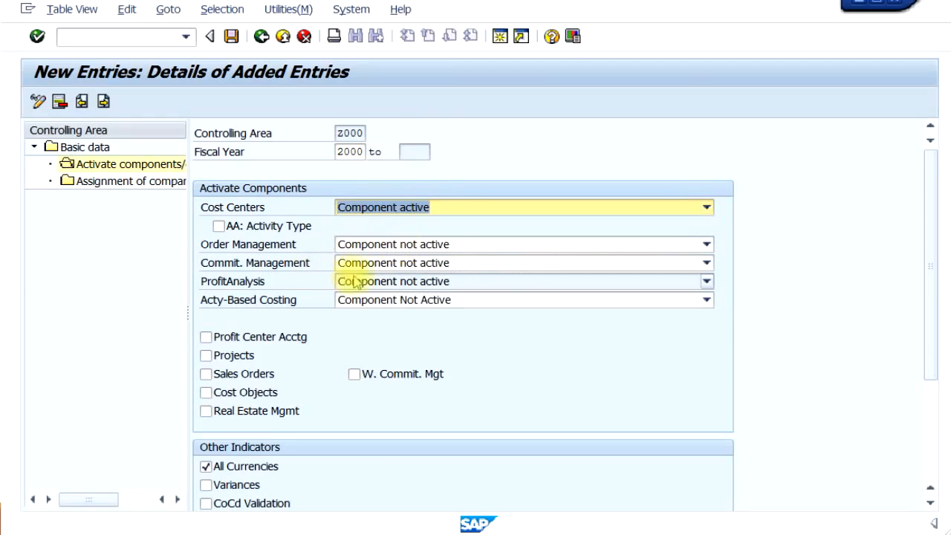
pyautogui.click(405, 246)
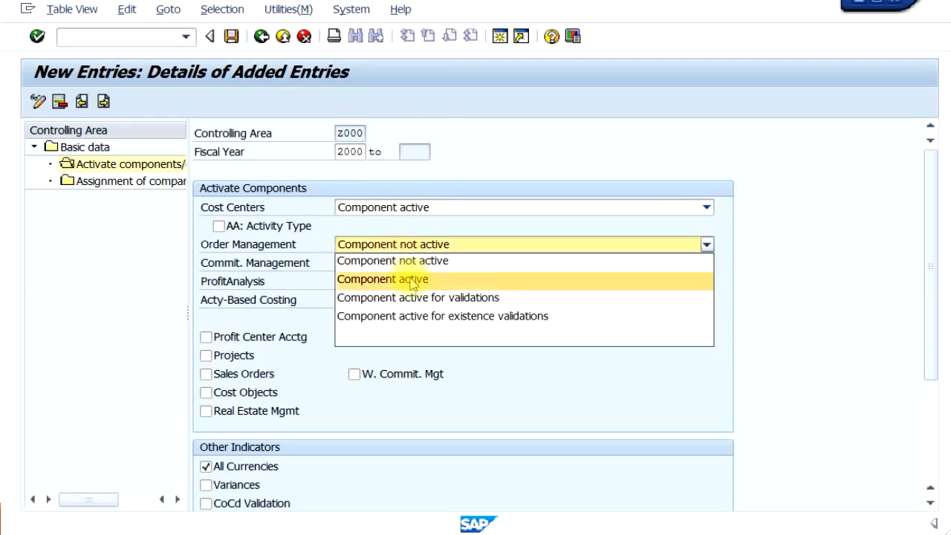
pyautogui.click(405, 278)
pyautogui.click(429, 264)
pyautogui.click(420, 297)
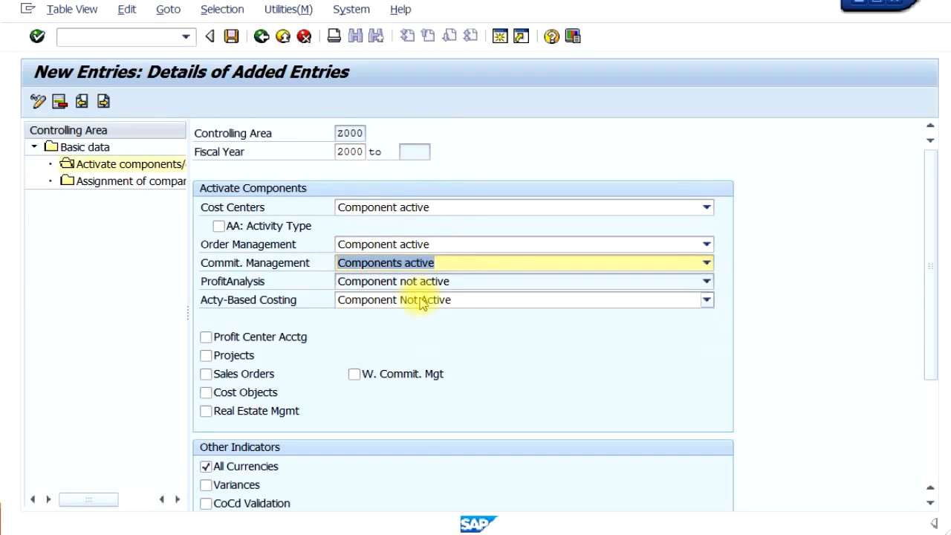
pyautogui.click(408, 301)
pyautogui.click(413, 297)
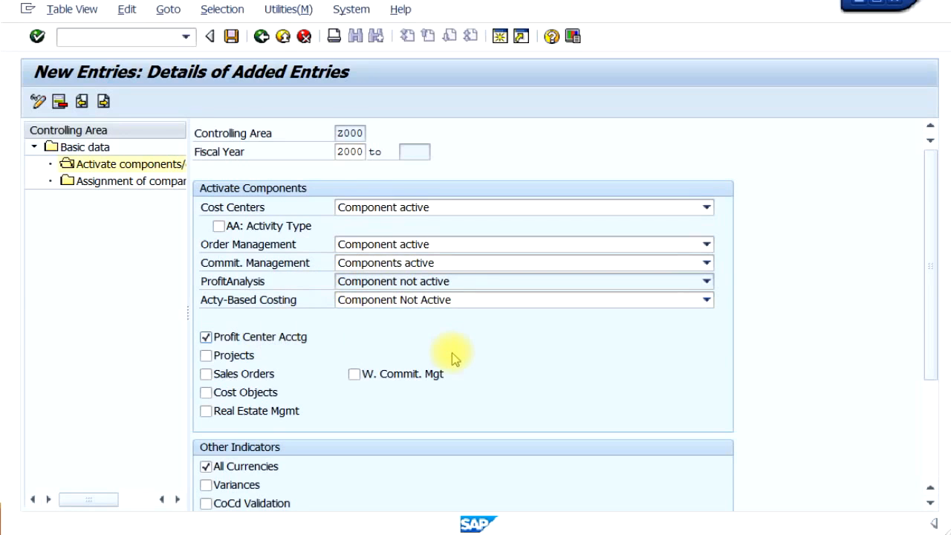
# - Validate the new entry and examine its activated components, other indicators and alternative authorization hierarchies
pyautogui.scroll(-5, 452, 352)
pyautogui.scroll(-2, 451, 351)
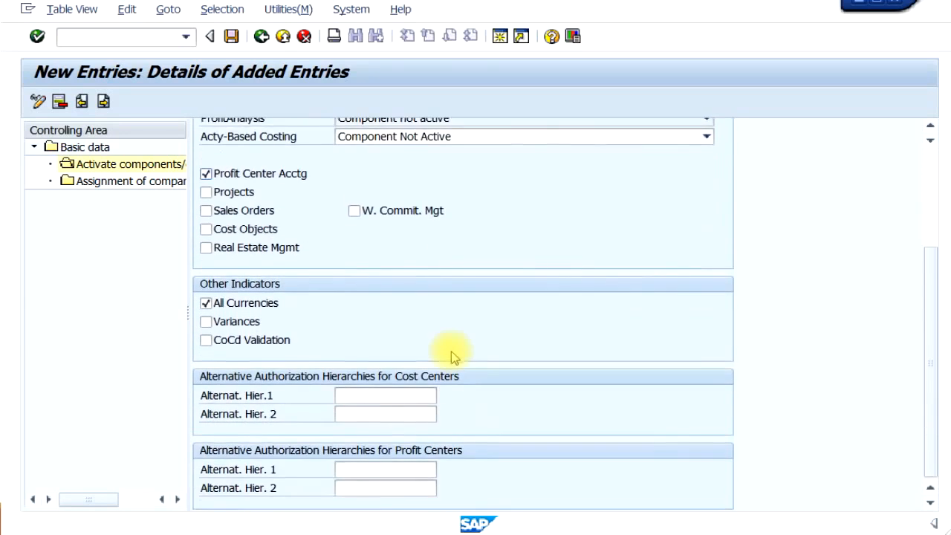
pyautogui.scroll(7, 450, 350)
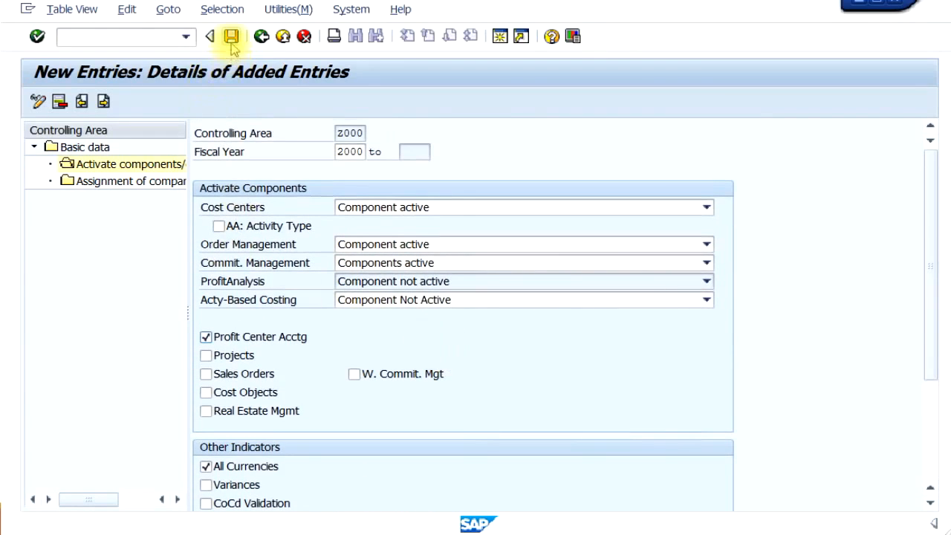
pyautogui.press('Return')
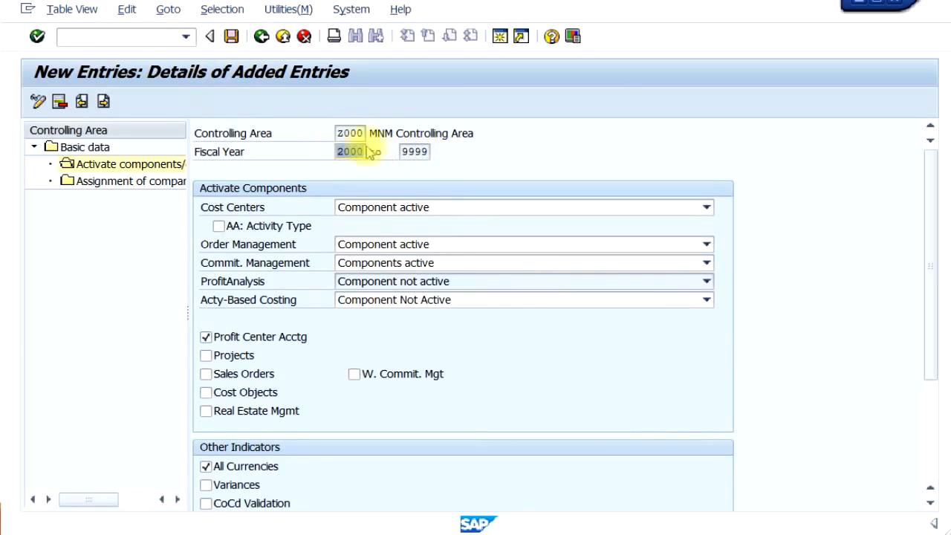
pyautogui.scroll(-1, 276, 279)
pyautogui.scroll(-2, 276, 279)
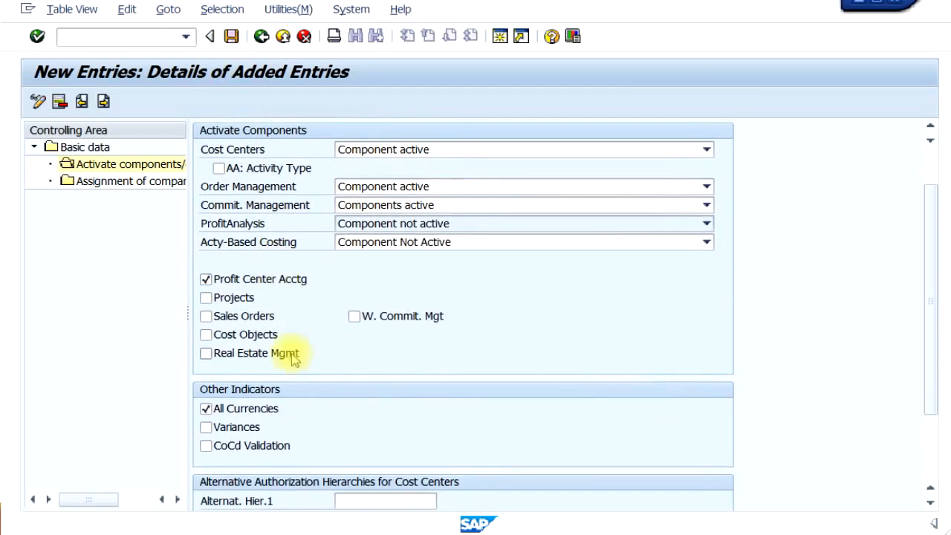
pyautogui.scroll(-4, 290, 406)
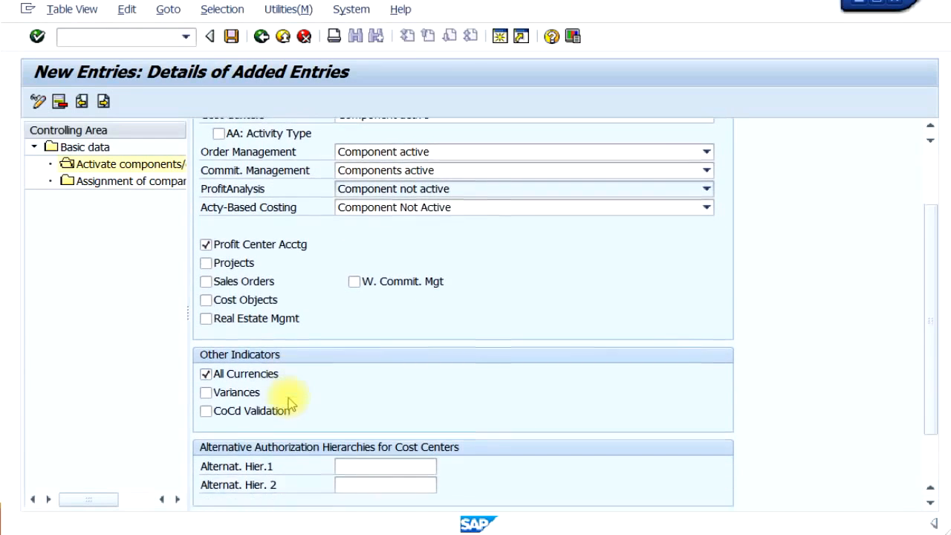
pyautogui.scroll(3, 292, 402)
pyautogui.scroll(3, 292, 403)
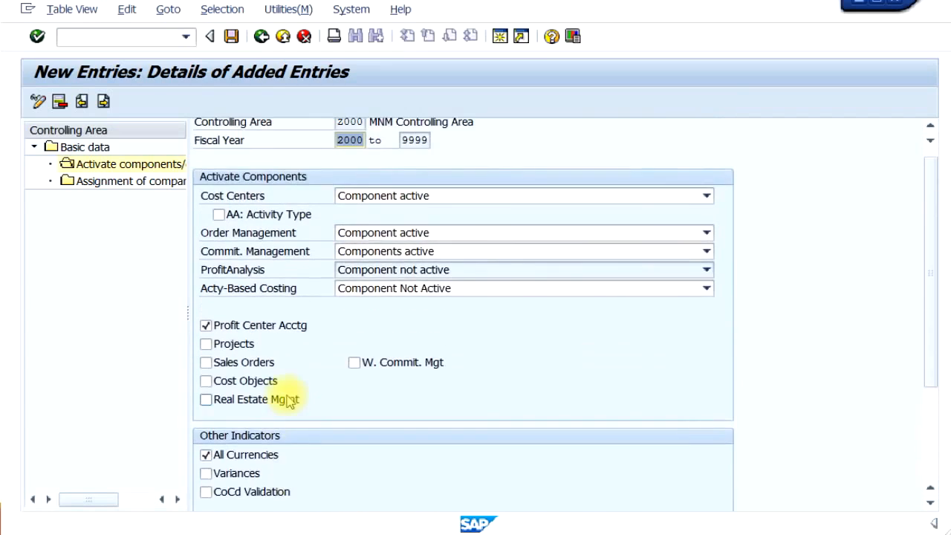
# - Save the entry under customizing request GBNK900544 (Z123 Create Company Code) and acknowledge the critical transport information
pyautogui.click(232, 36)
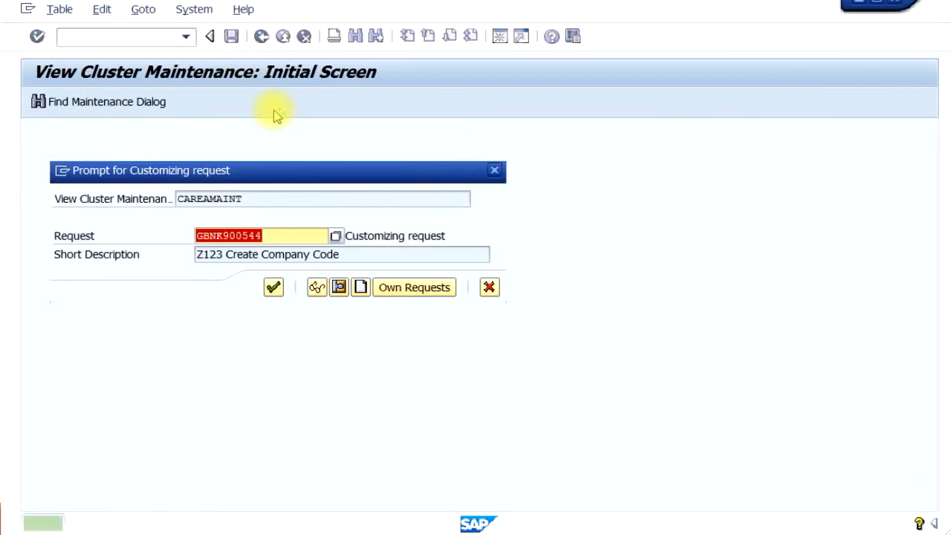
pyautogui.click(274, 287)
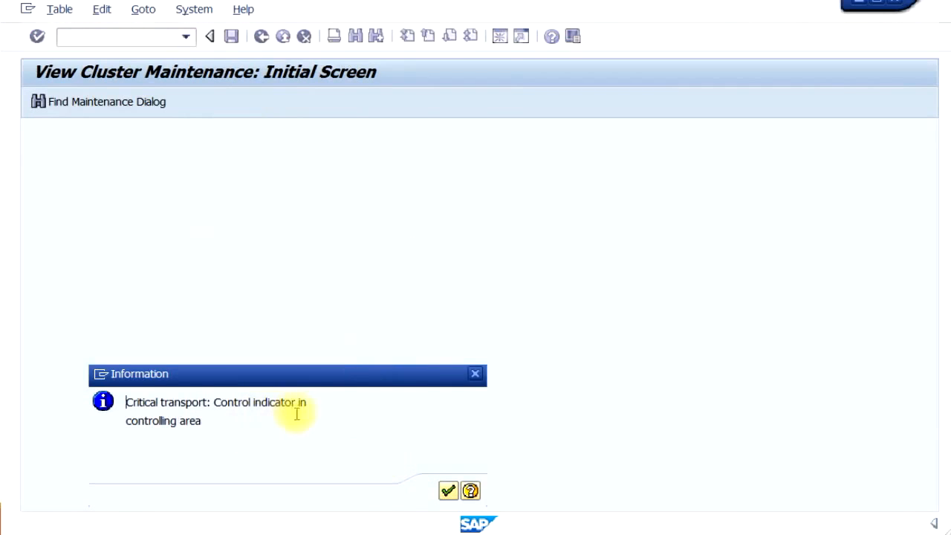
pyautogui.click(449, 492)
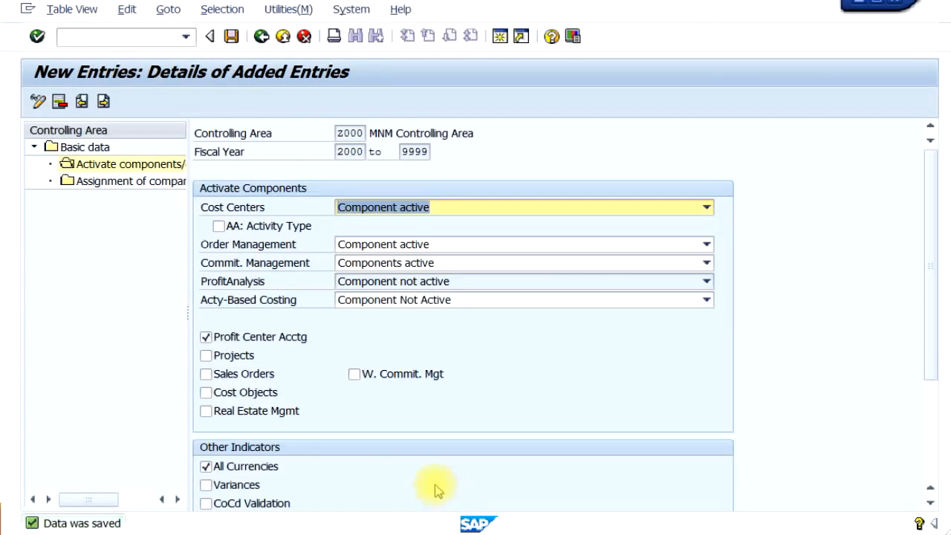
# - Check the company codes assigned to controlling area Z000, and return to the implementation guide
pyautogui.click(162, 185)
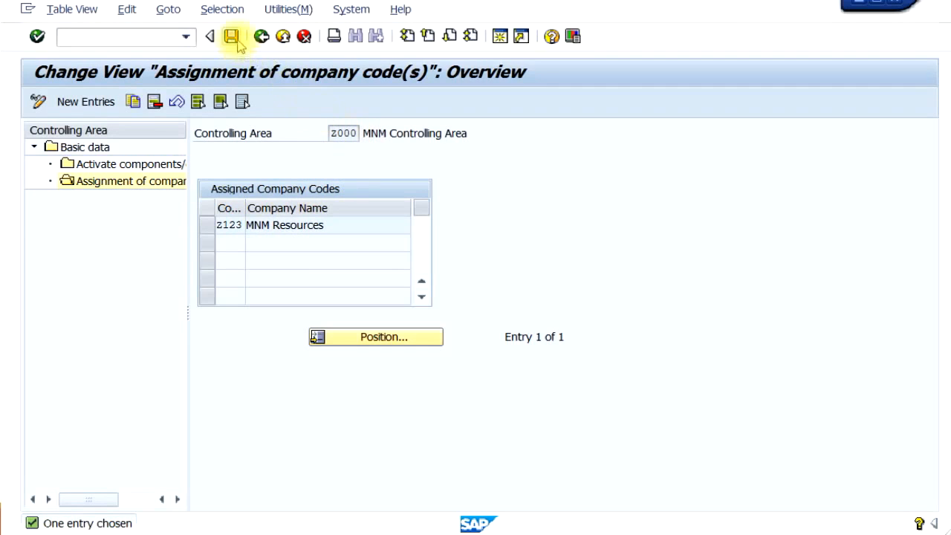
pyautogui.click(260, 37)
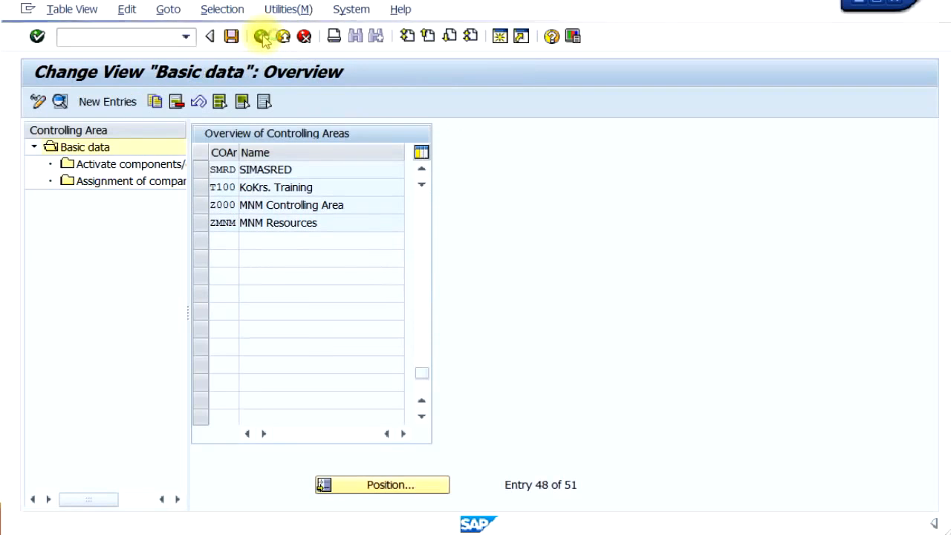
pyautogui.click(262, 37)
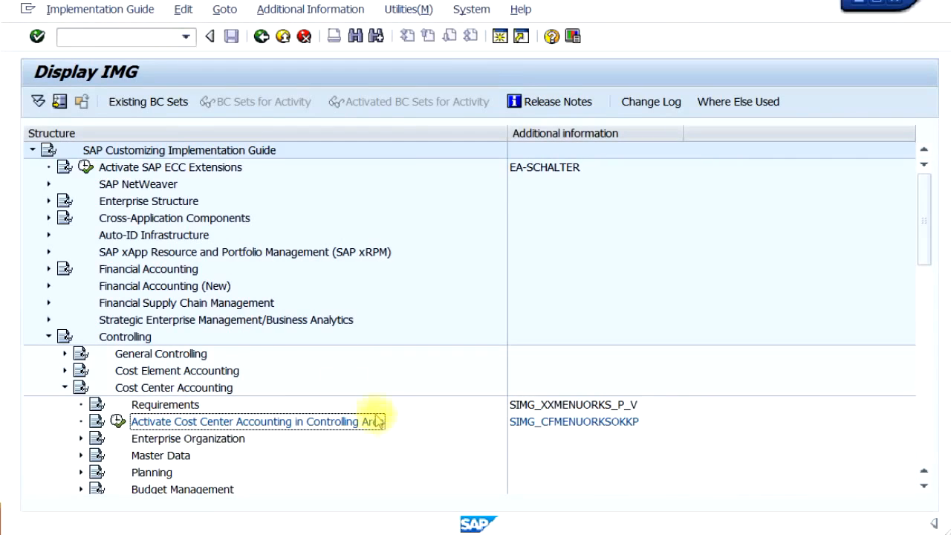
# - Open the Maintain Controlling Area activity under Enterprise Structure, Definition, Controlling
pyautogui.click(49, 201)
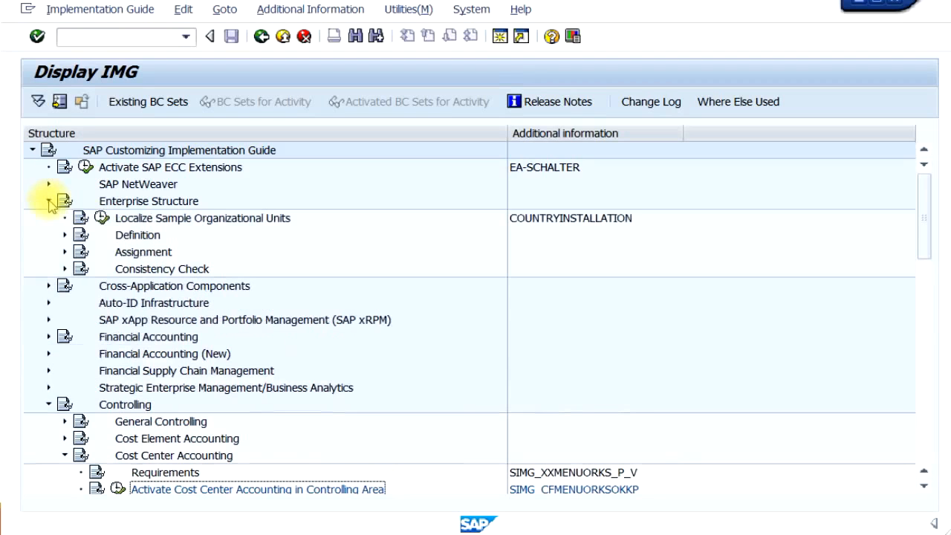
pyautogui.click(64, 235)
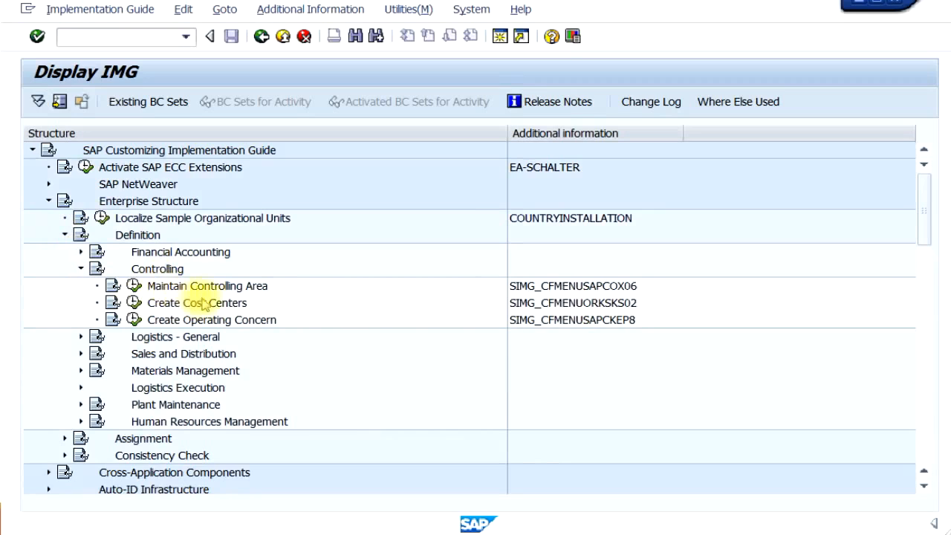
pyautogui.click(134, 288)
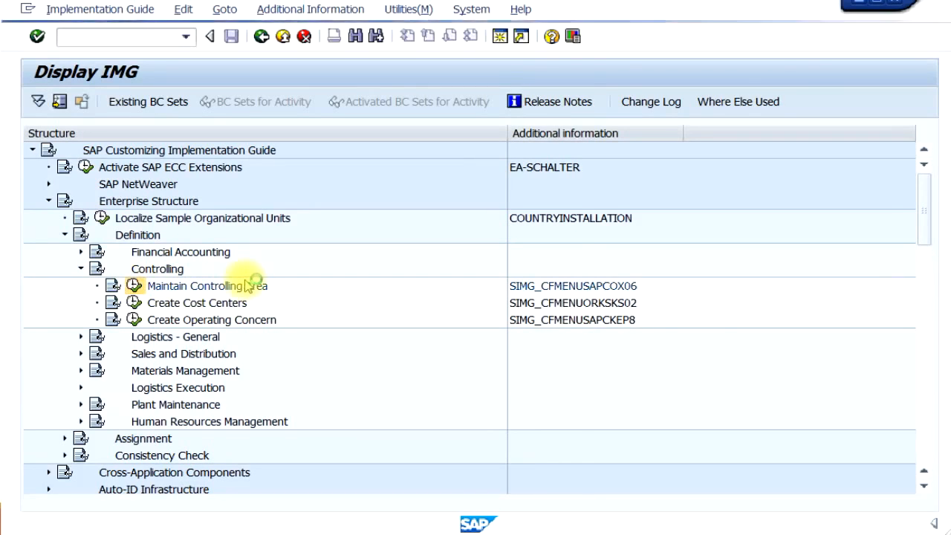
pyautogui.doubleClick(207, 216)
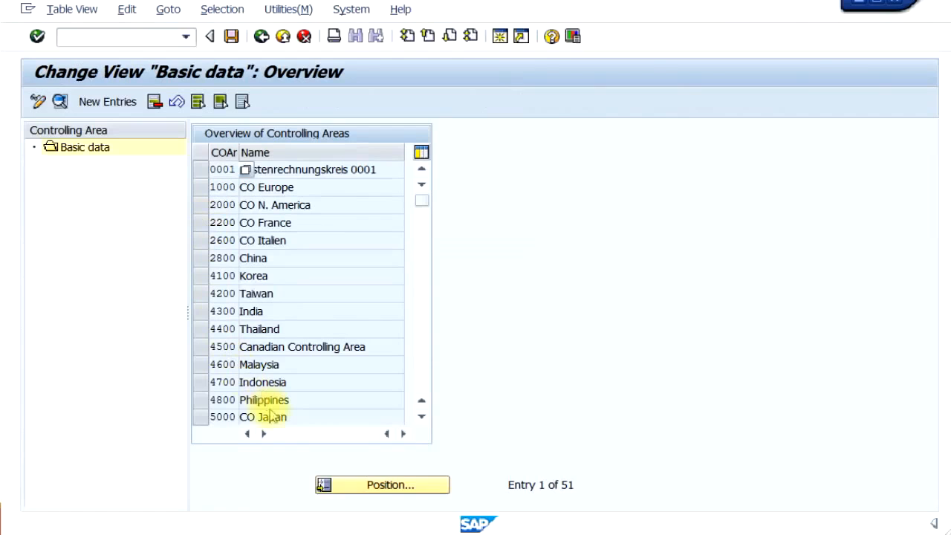
# - Find controlling area Z000 in the list and review its basic data, including assignment control, currency and other settings
pyautogui.click(331, 490)
pyautogui.write('Z000')
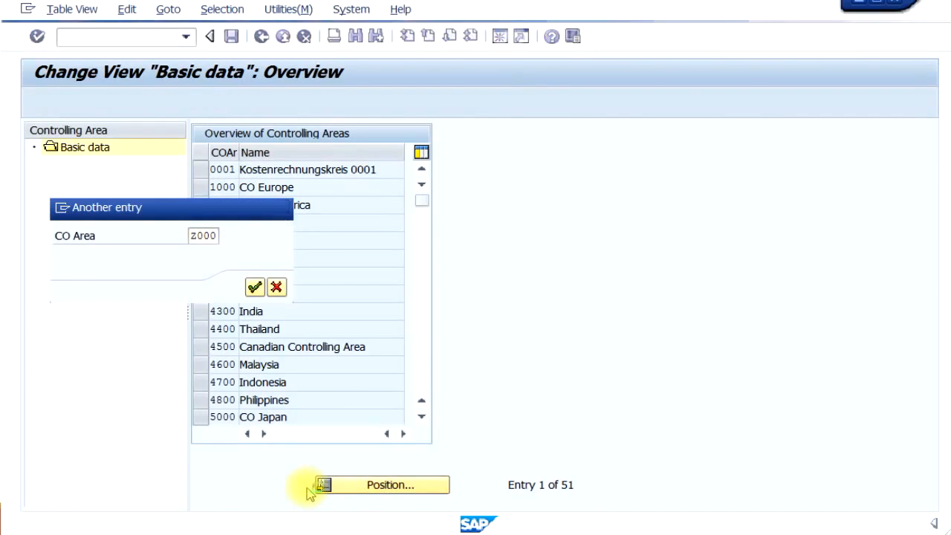
pyautogui.press('Return')
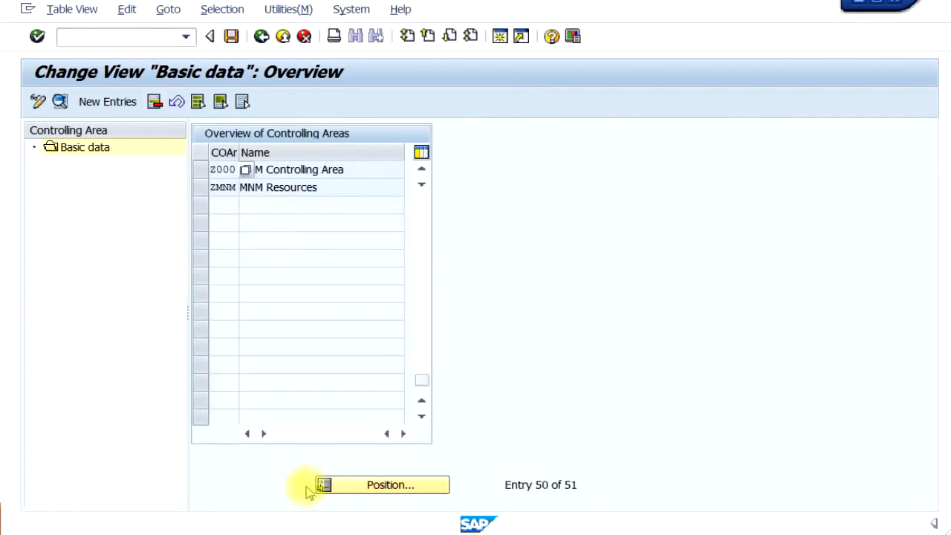
pyautogui.doubleClick(272, 171)
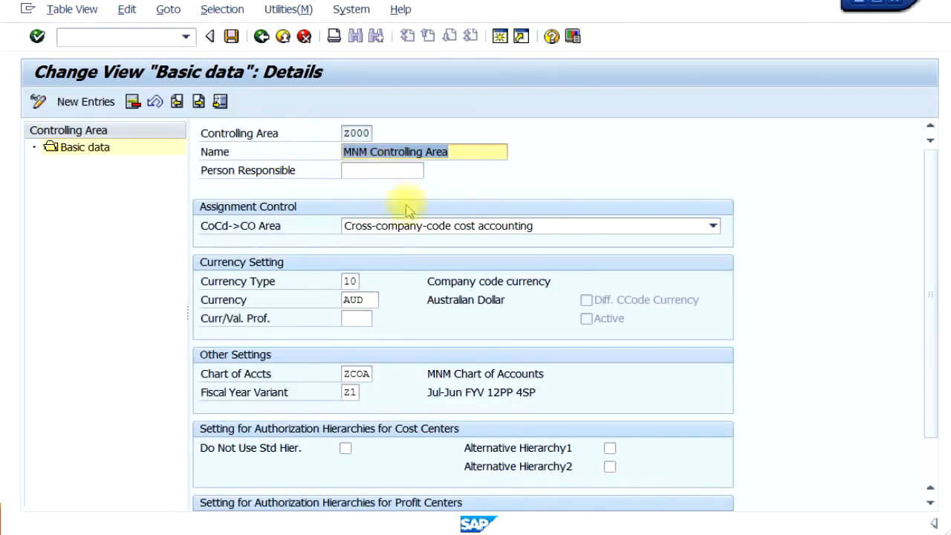
pyautogui.scroll(-2, 406, 270)
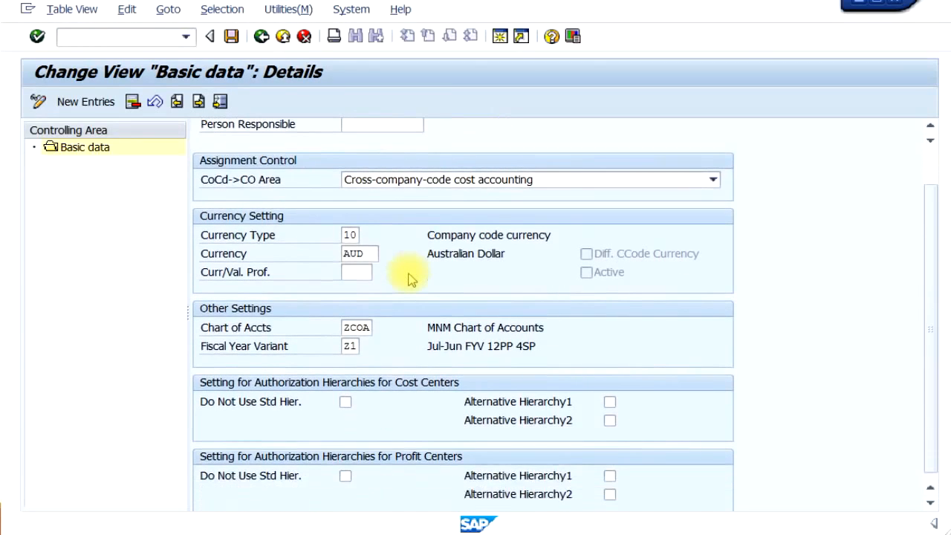
pyautogui.scroll(2, 407, 277)
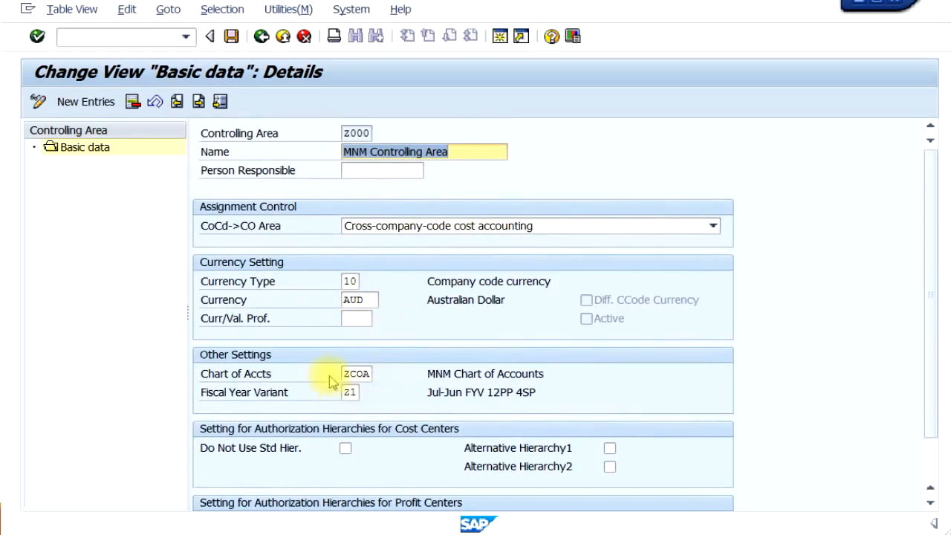
# - Review the remaining basic data of controlling area Z000 and save it under customizing request GBNK900544
pyautogui.scroll(-3, 364, 395)
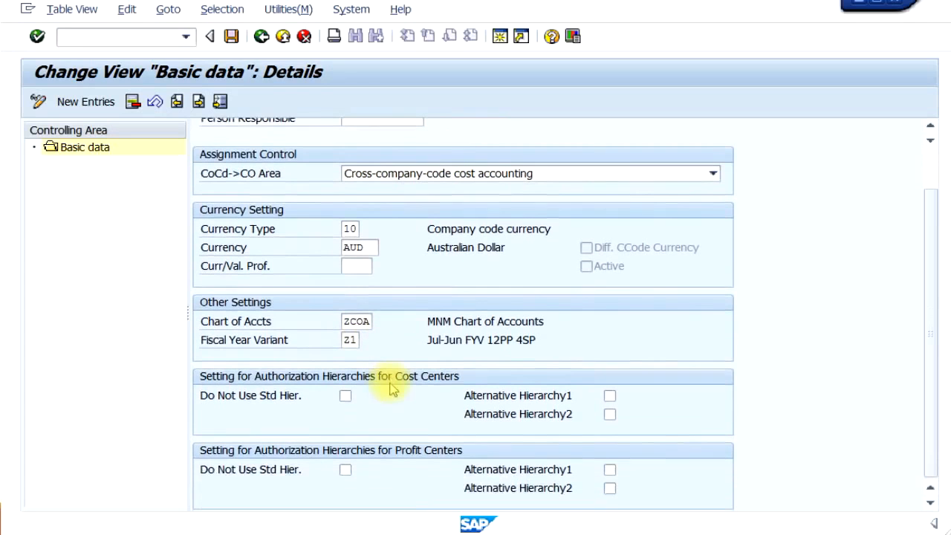
pyautogui.scroll(3, 379, 364)
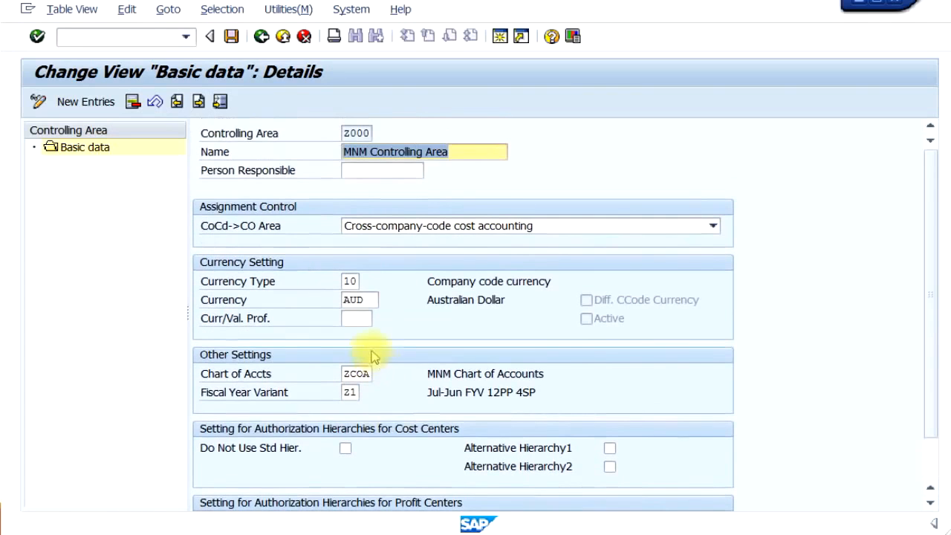
pyautogui.click(232, 38)
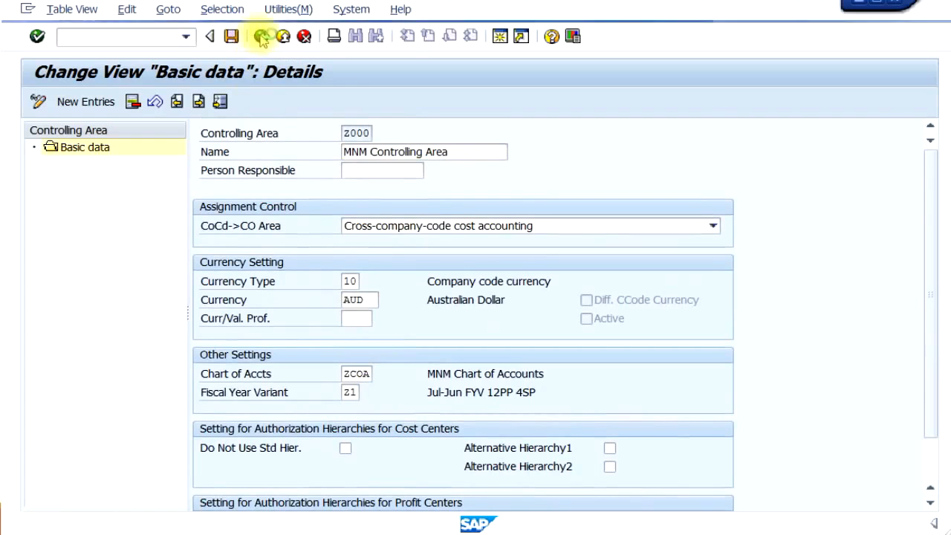
pyautogui.click(262, 37)
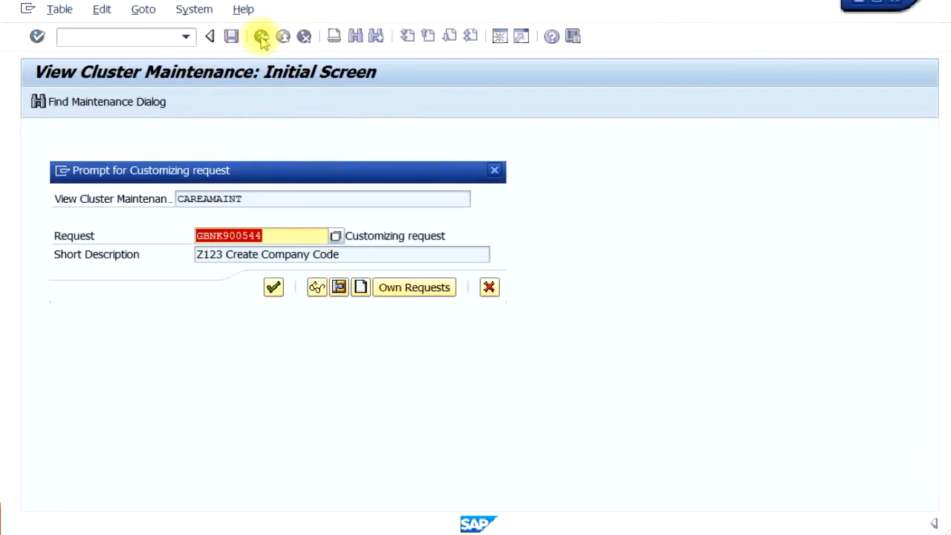
pyautogui.click(273, 287)
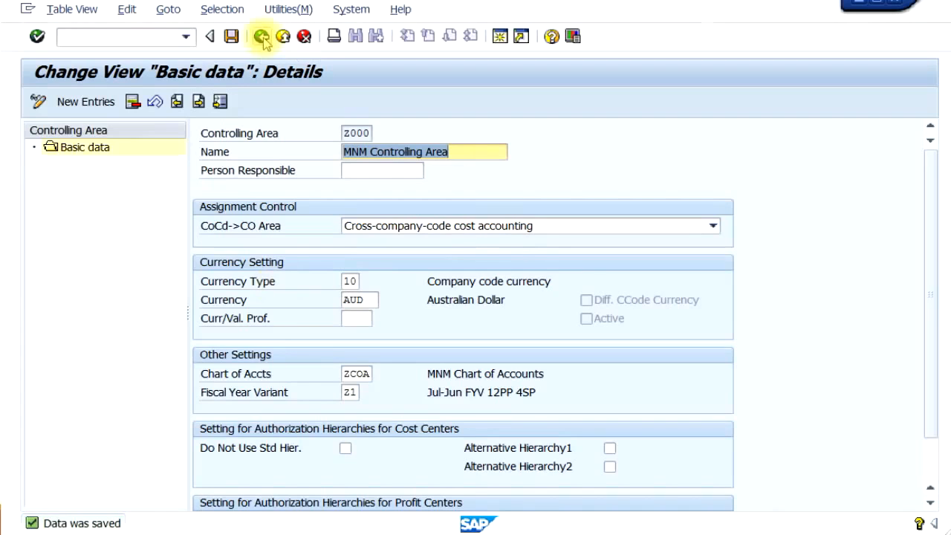
# - Leave the controlling area maintenance, saving the changes, and return to the implementation guide
pyautogui.click(263, 39)
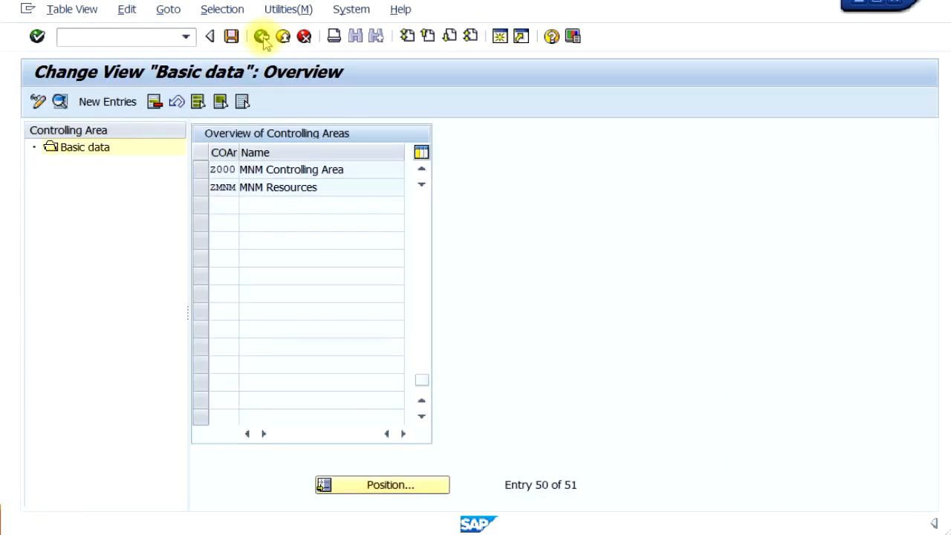
pyautogui.click(263, 39)
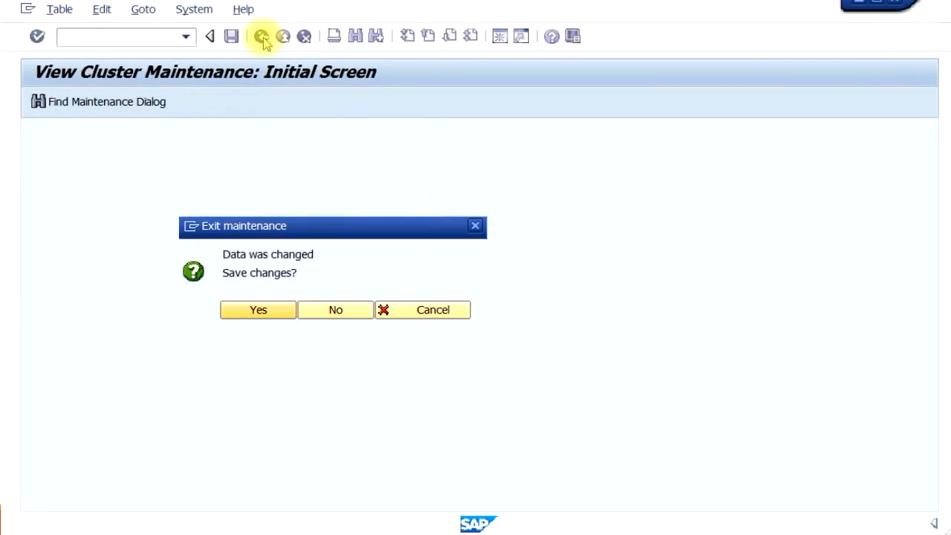
pyautogui.click(252, 310)
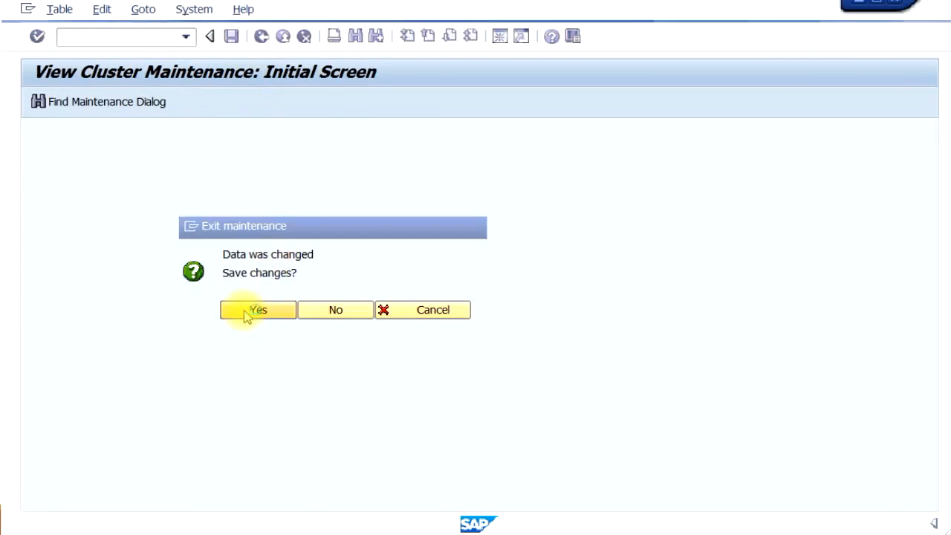
pyautogui.click(571, 133)
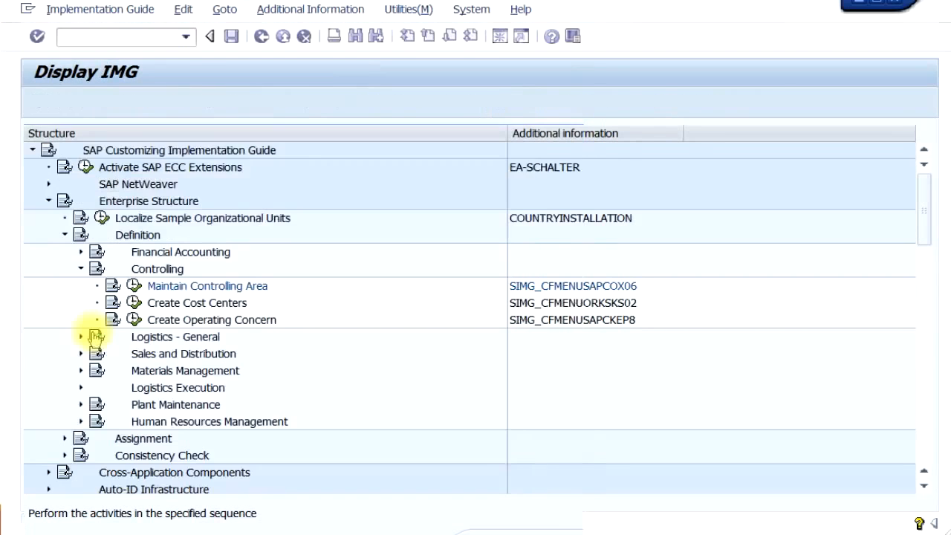
# - Open the Activate Cost Center Accounting in Controlling Area activity under Controlling, Cost Center Accounting
pyautogui.scroll(-4, 91, 333)
pyautogui.scroll(-3, 104, 314)
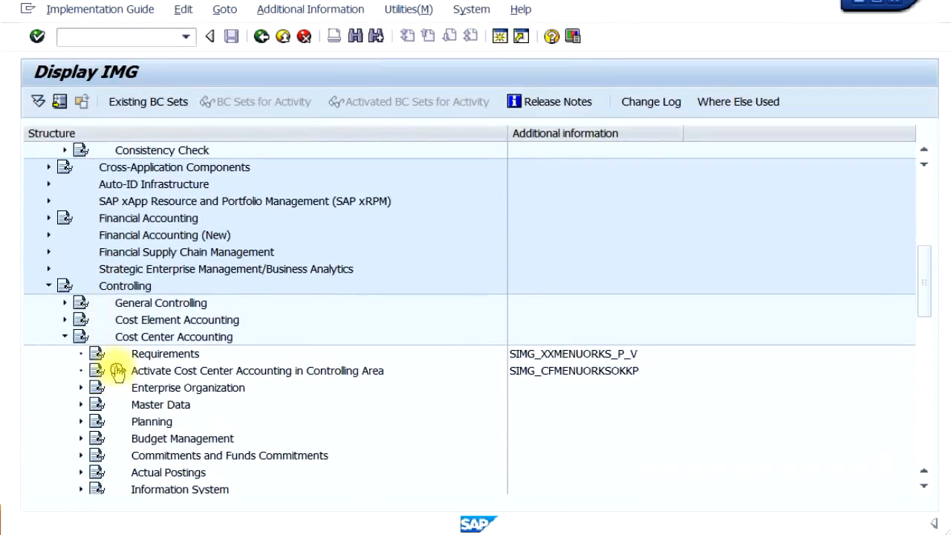
pyautogui.click(117, 370)
pyautogui.click(119, 370)
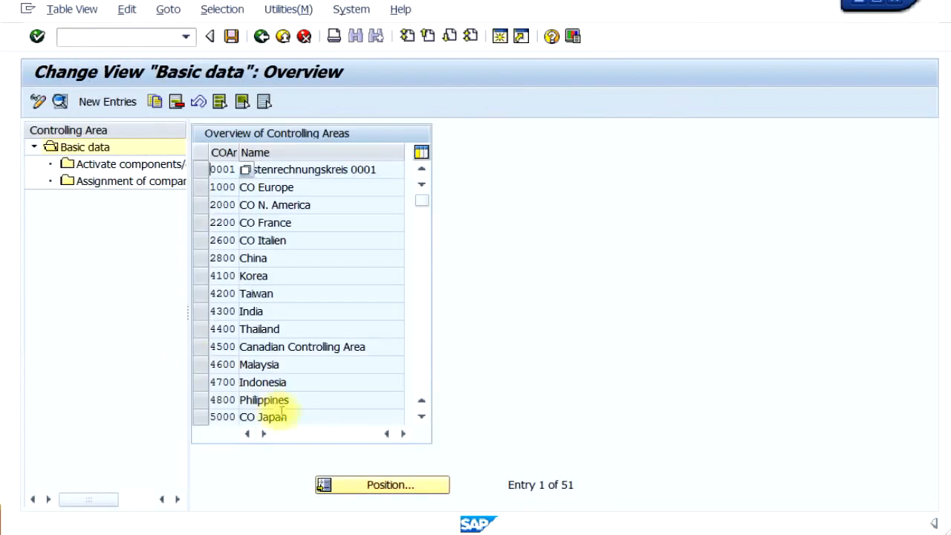
# - Find controlling area Z000 in the overview of controlling areas and select its entry
pyautogui.click(324, 486)
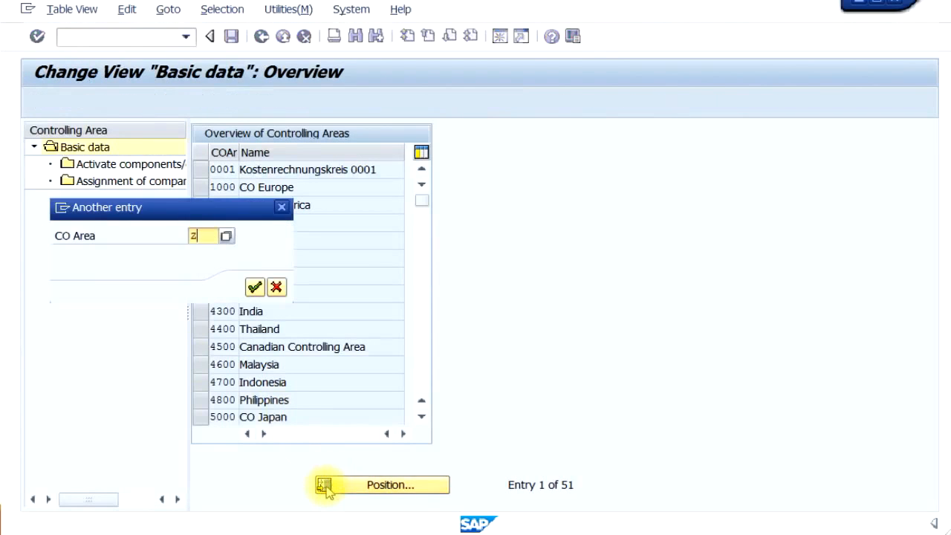
pyautogui.write('Z000')
pyautogui.press('Return')
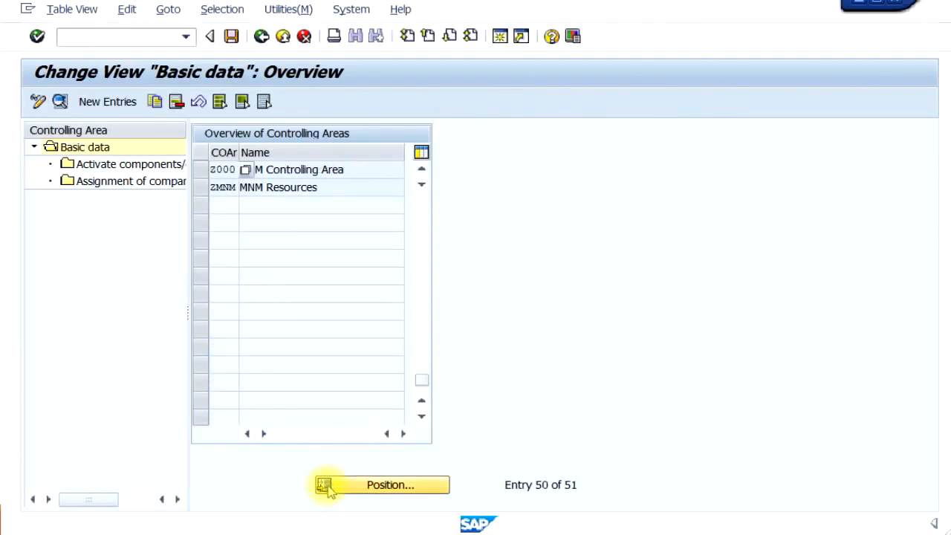
pyautogui.click(200, 171)
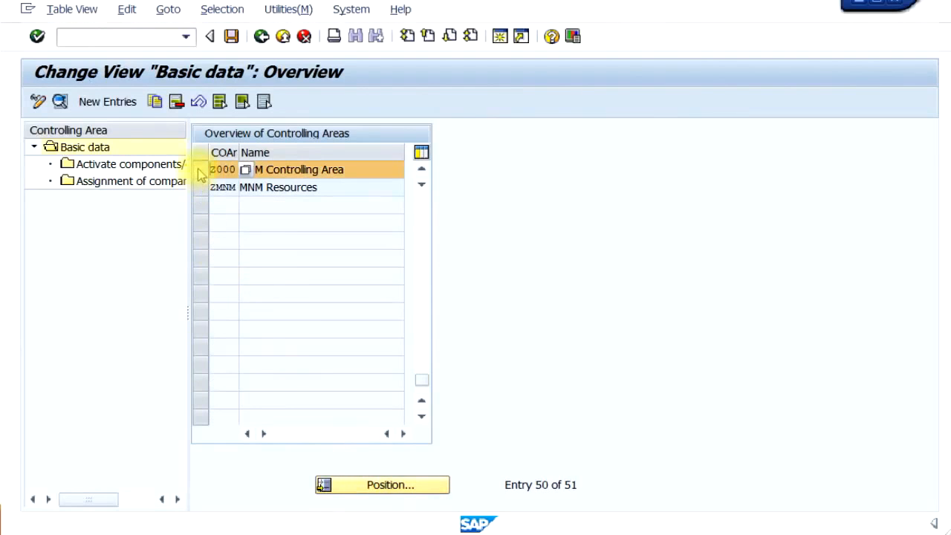
# - Check the company code assignment of controlling area Z000
pyautogui.click(145, 184)
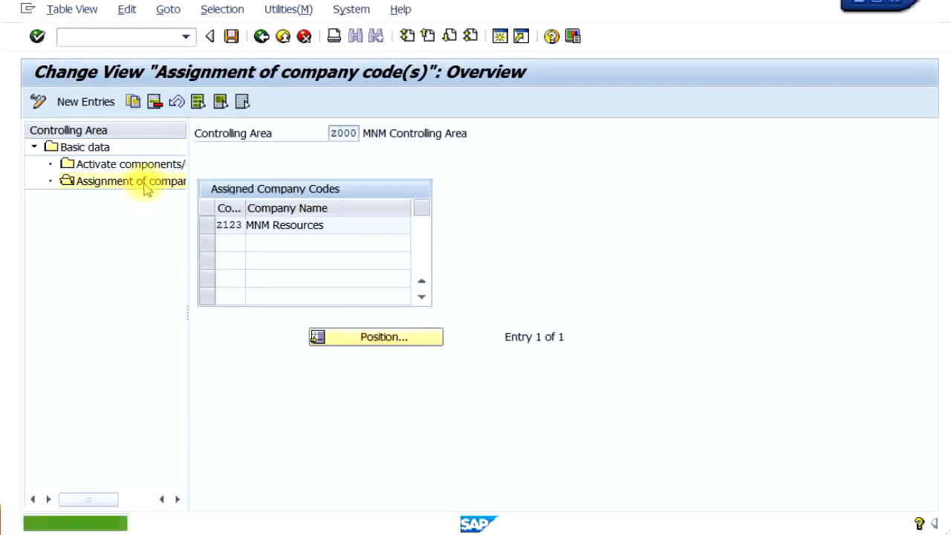
pyautogui.doubleClick(324, 225)
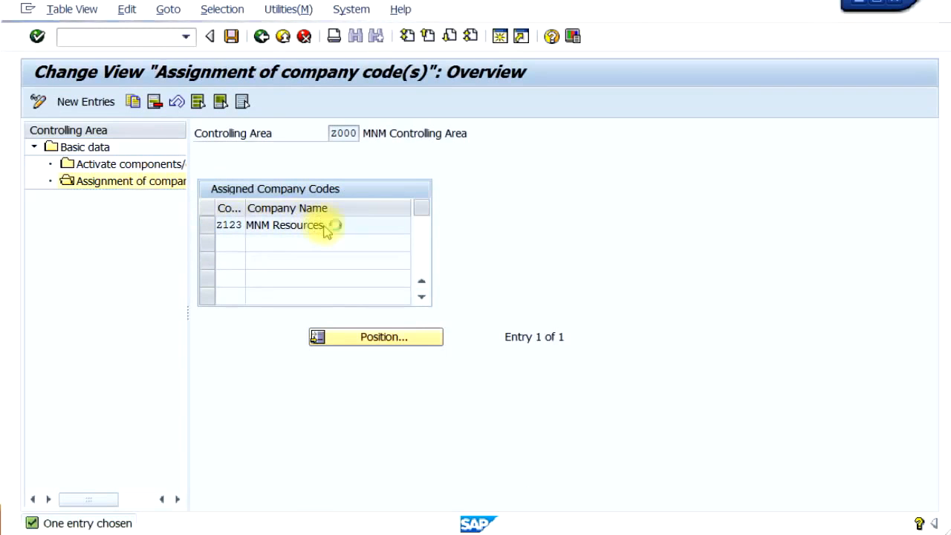
pyautogui.click(209, 230)
pyautogui.click(206, 230)
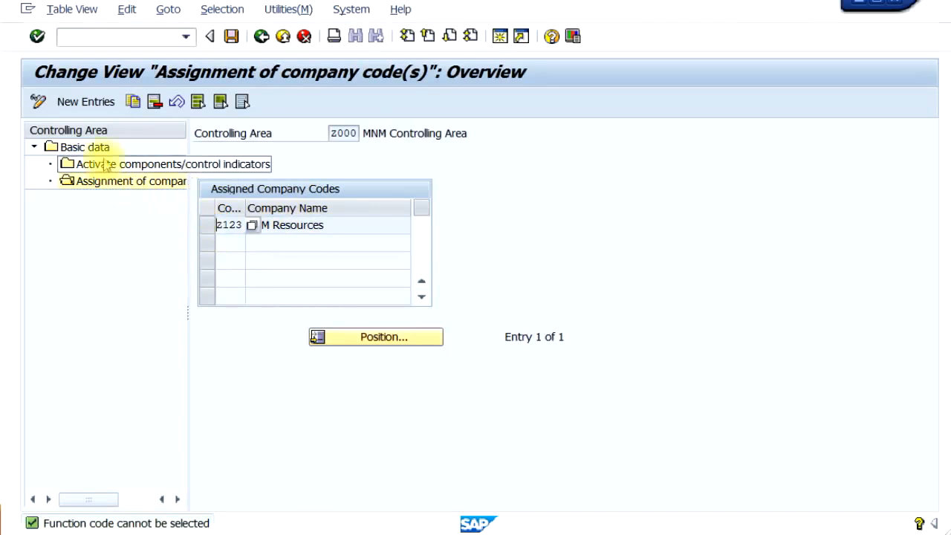
# - Review the component activation and control indicators of controlling area Z000, including the options for cost centers
pyautogui.click(106, 167)
pyautogui.doubleClick(109, 171)
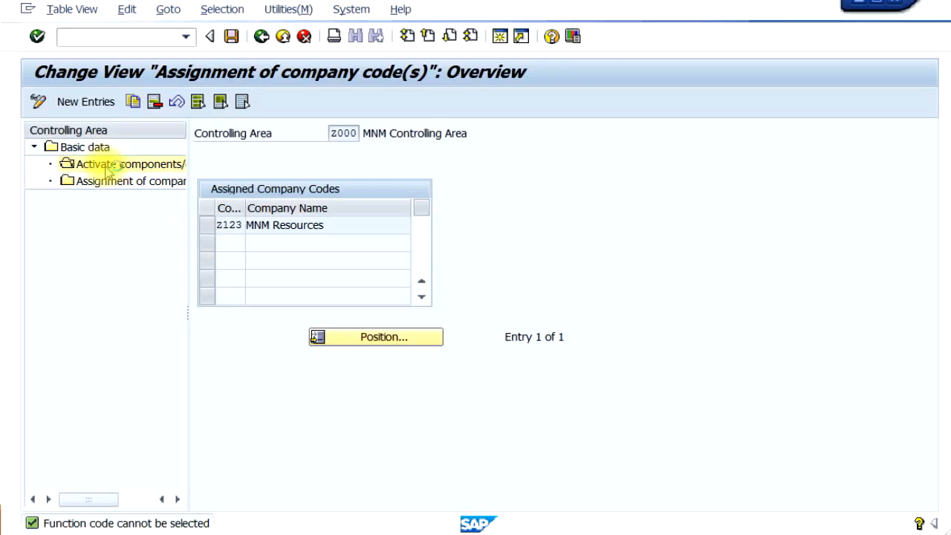
pyautogui.click(349, 207)
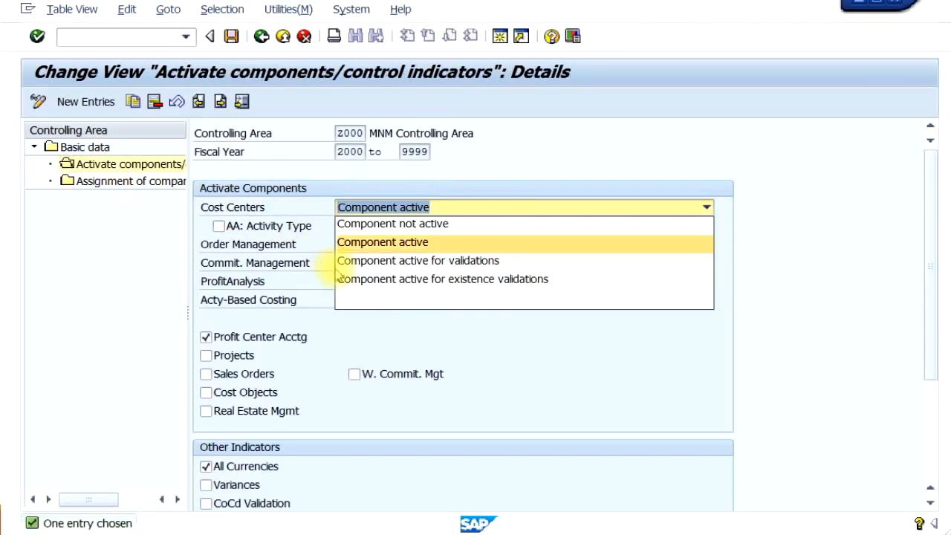
pyautogui.click(660, 192)
pyautogui.moveTo(929, 233); pyautogui.dragTo(936, 370)
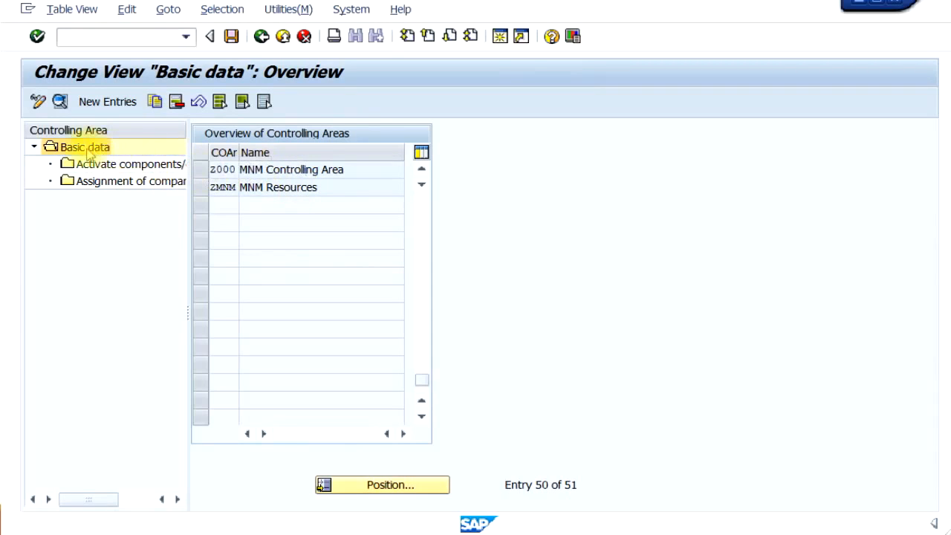
# - Open the basic data details of controlling area Z000 and set the cost center standard hierarchy to MNM
pyautogui.doubleClick(288, 170)
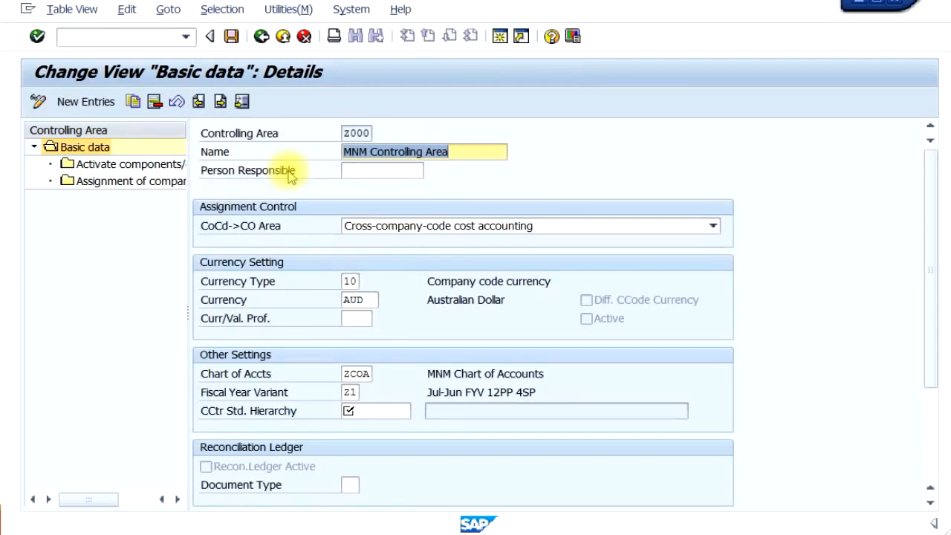
pyautogui.click(375, 413)
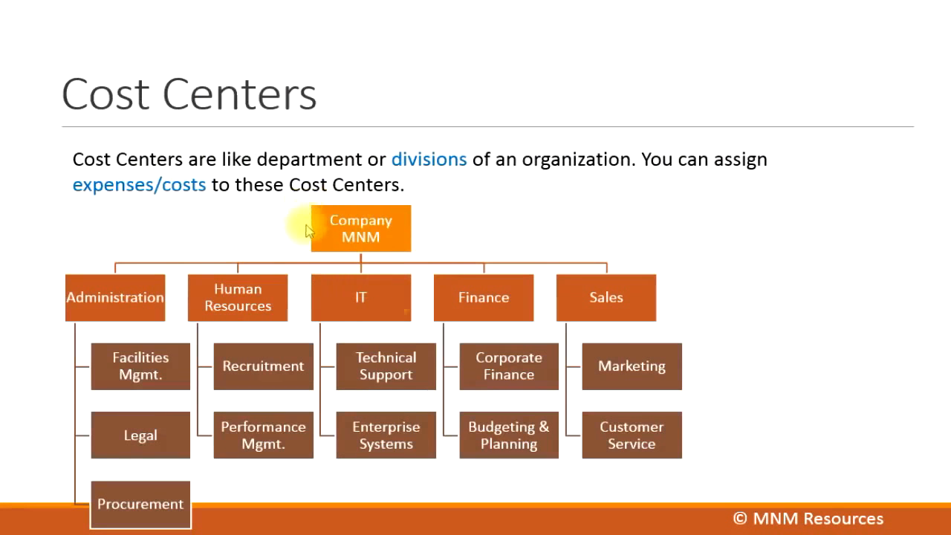
pyautogui.hotkey('alt', 'Tab')
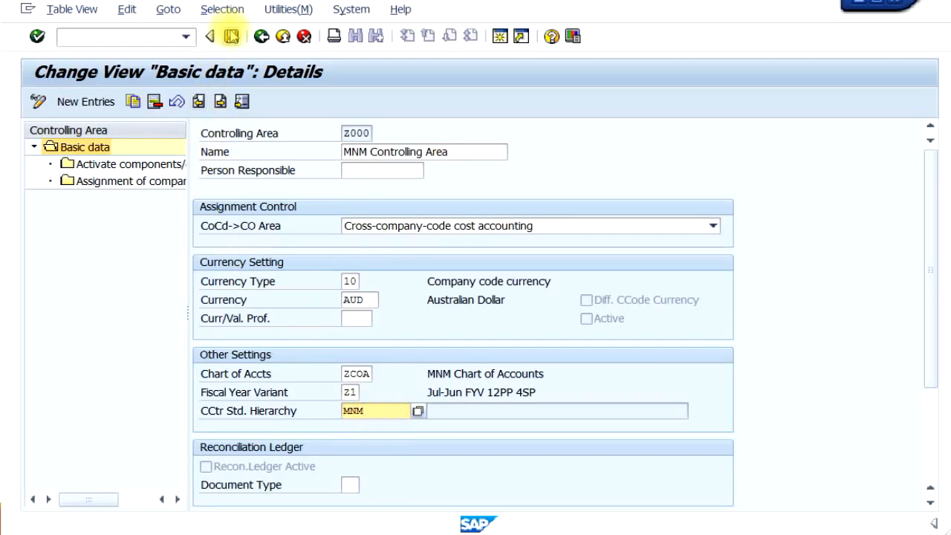
# - Save the basic data with MNM created as standard hierarchy under customizing request GBNK900544, and return to the implementation guide
pyautogui.click(232, 37)
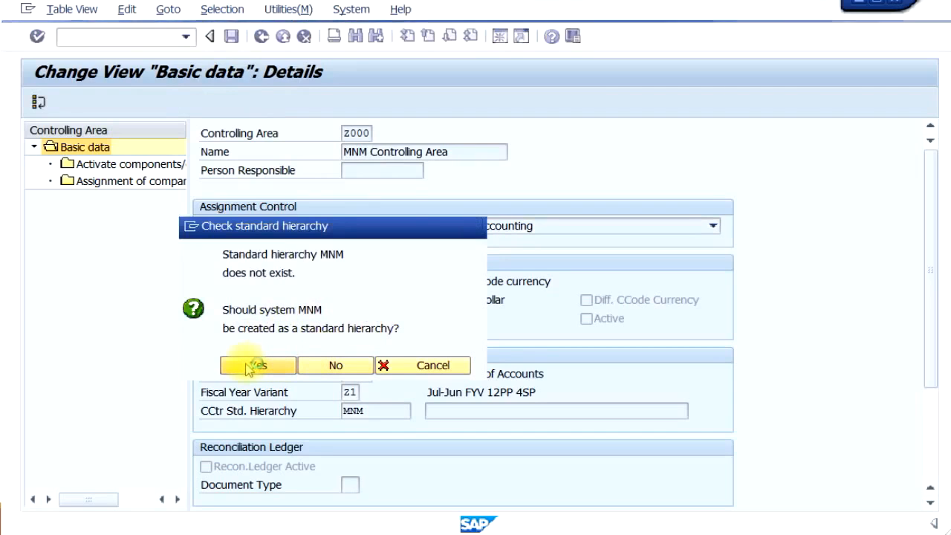
pyautogui.click(251, 370)
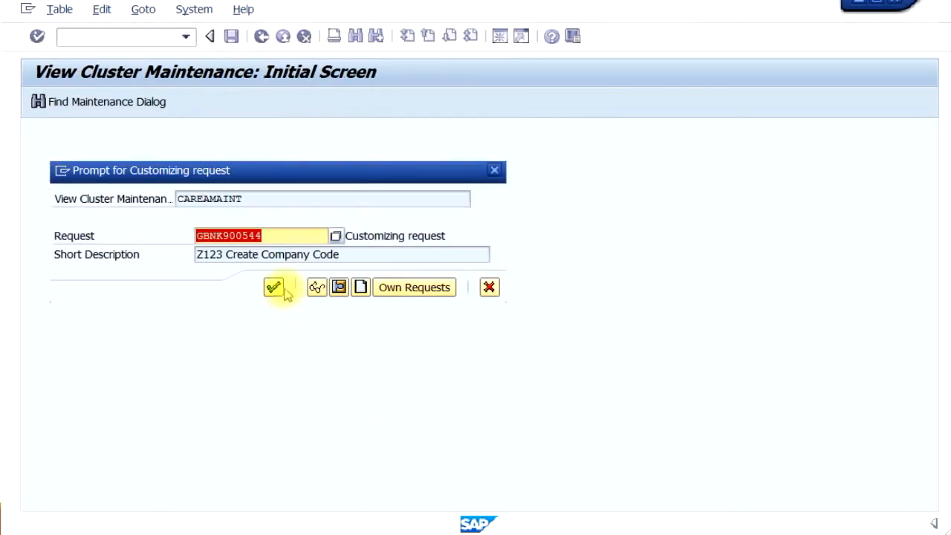
pyautogui.click(277, 288)
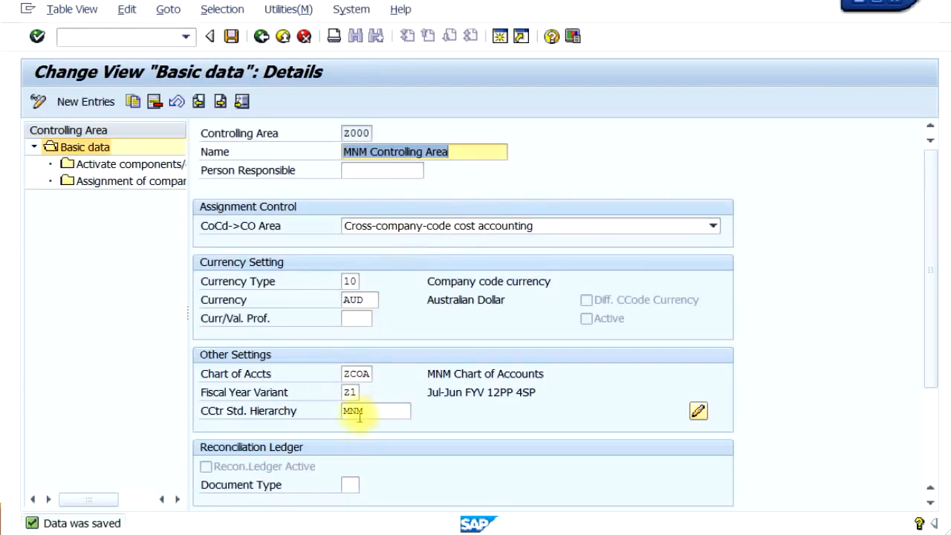
pyautogui.click(262, 37)
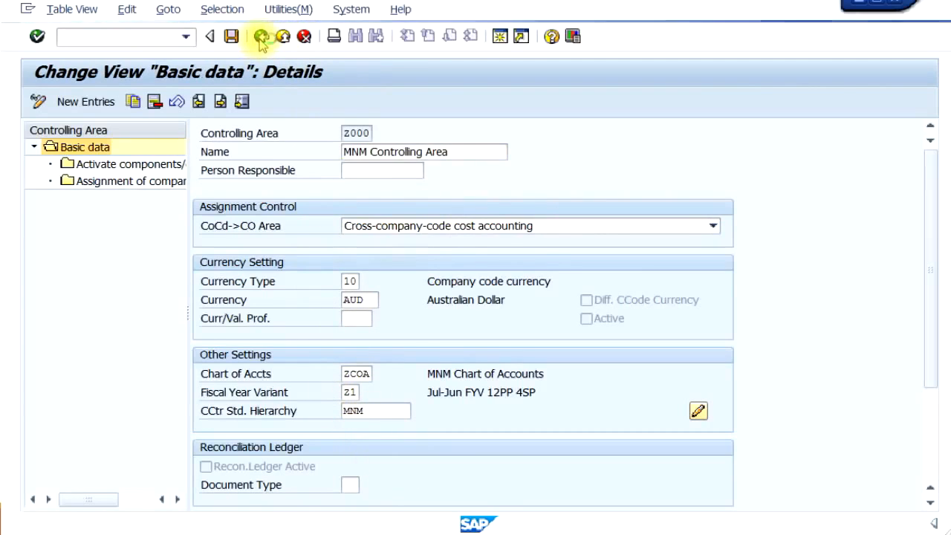
pyautogui.click(262, 37)
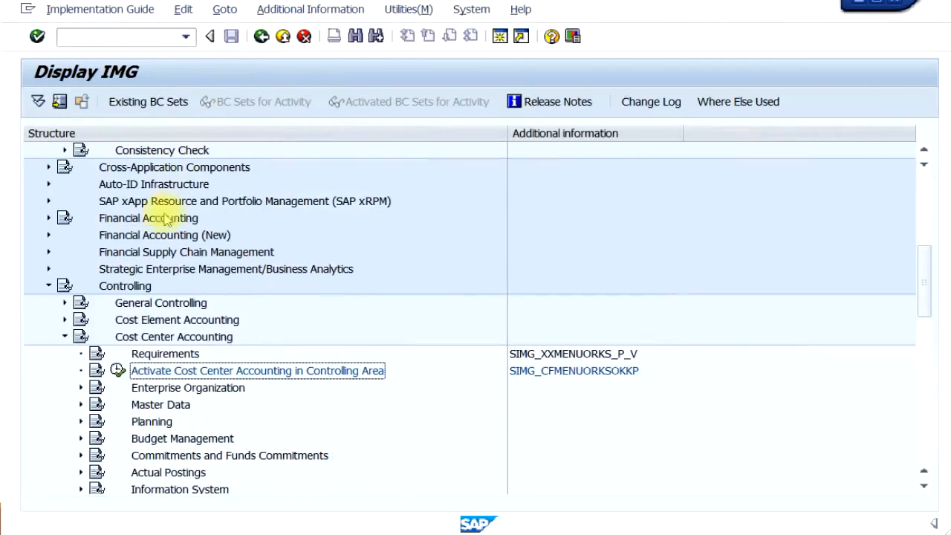
# - Collapse Cost Center Accounting and open the Create cost center activity under Enterprise Structure, Definition, Controlling
pyautogui.click(65, 338)
pyautogui.scroll(6, 104, 297)
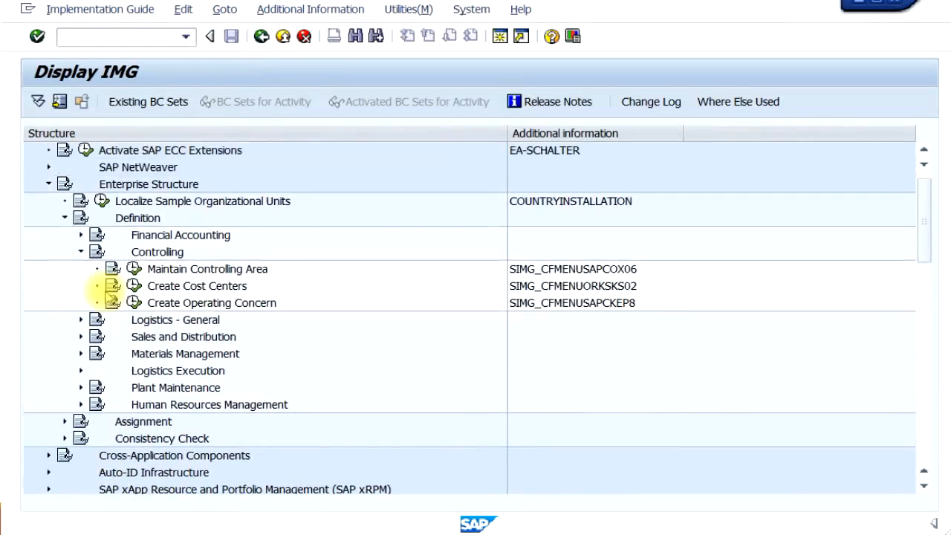
pyautogui.click(168, 289)
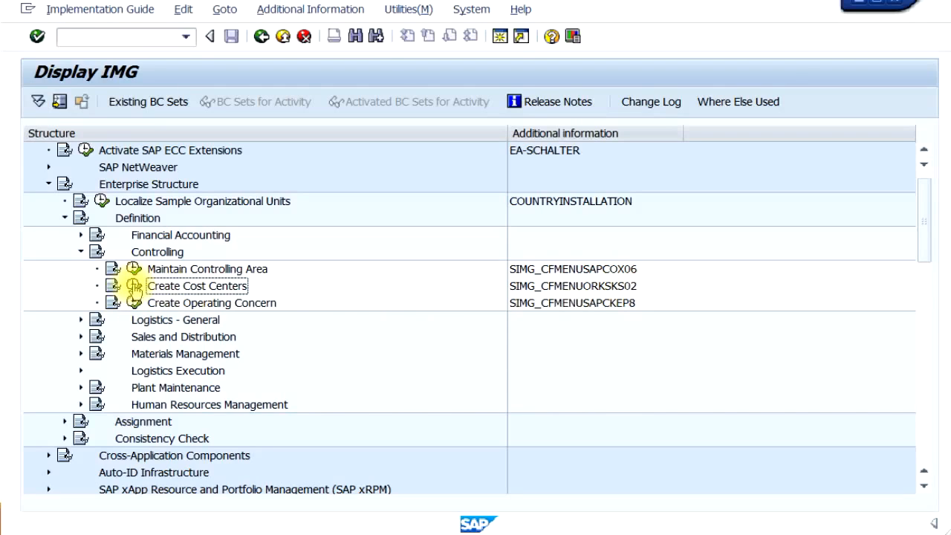
pyautogui.click(134, 287)
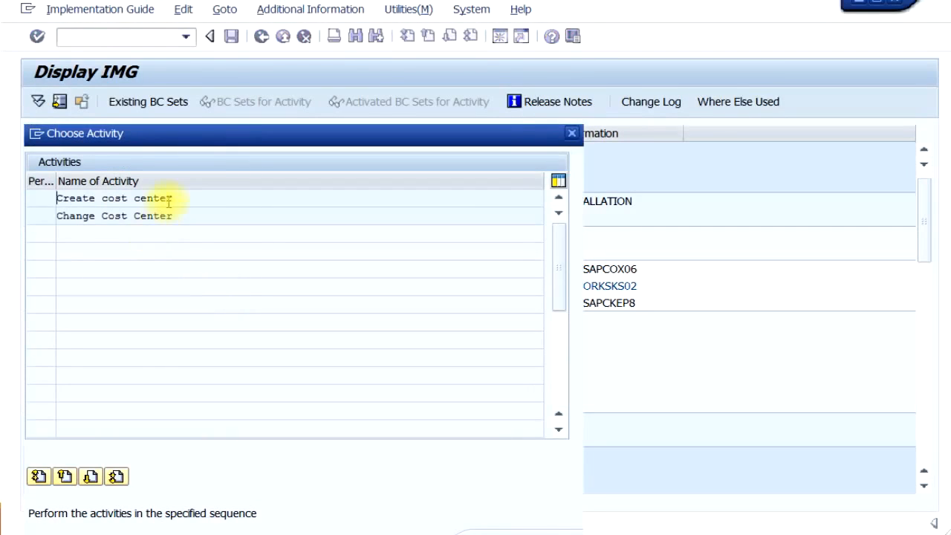
pyautogui.doubleClick(170, 202)
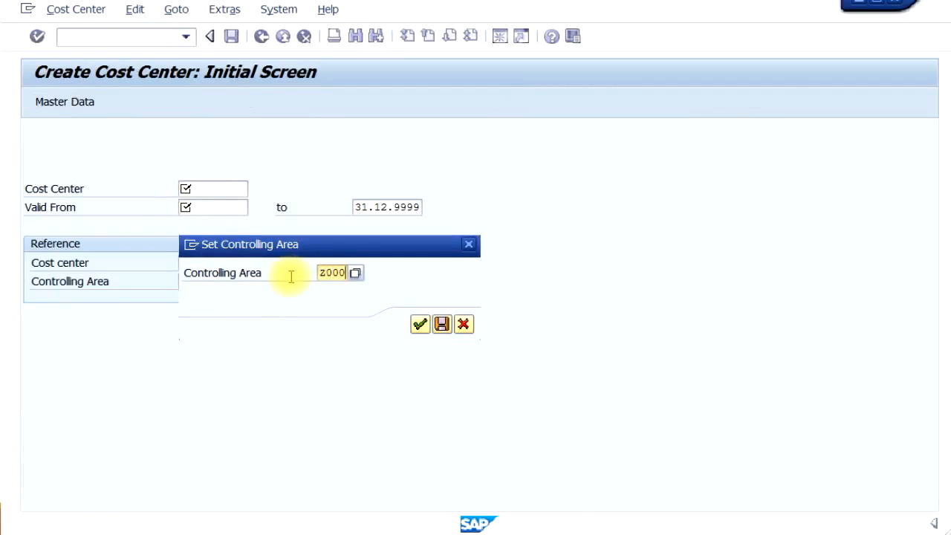
# - Set controlling area Z000 and begin creating cost center 10101 with validity starting 01.01.2000
pyautogui.write('Z000')
pyautogui.press('Return')
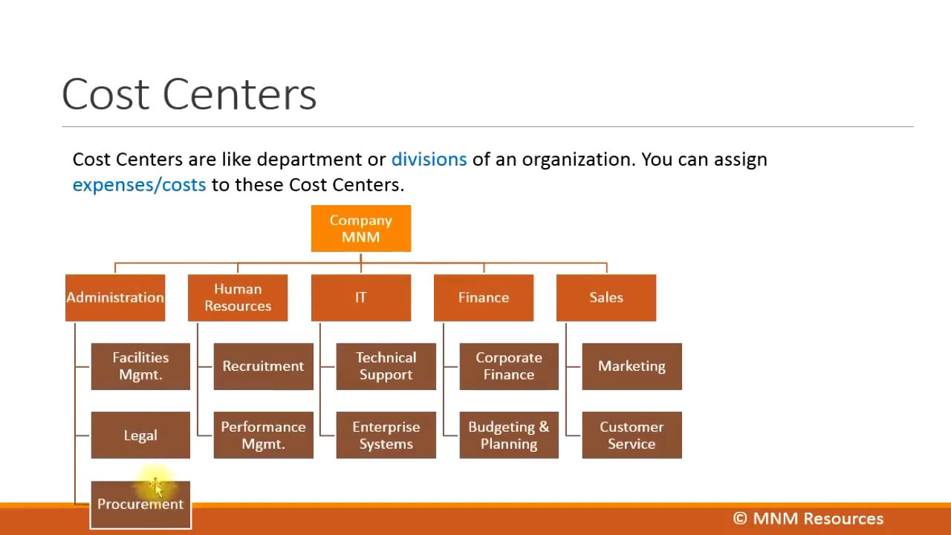
pyautogui.hotkey('alt', 'Tab')
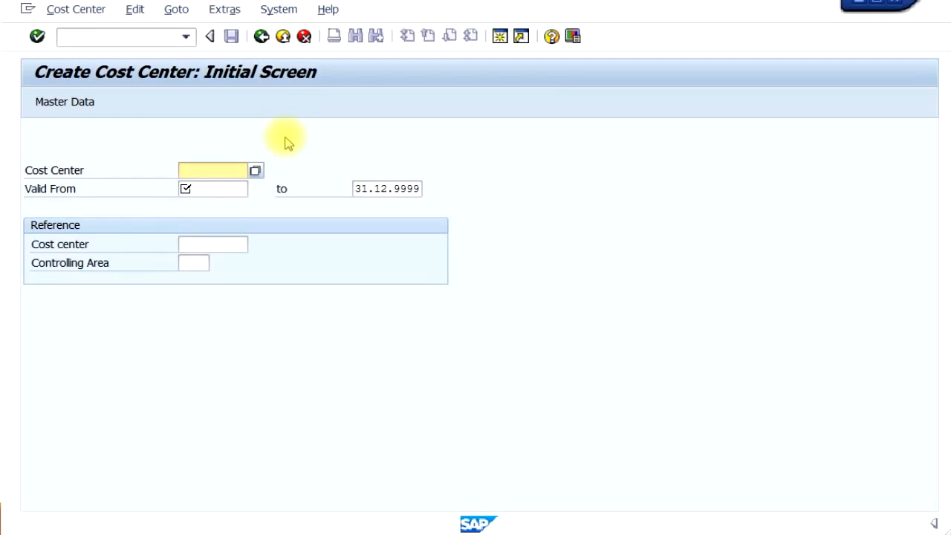
pyautogui.press('Tab')
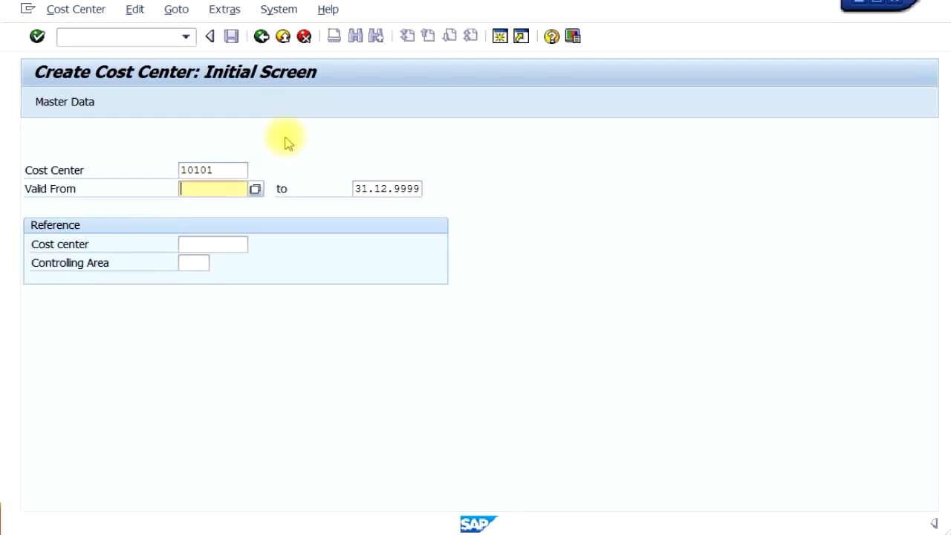
pyautogui.write('01.01.2000')
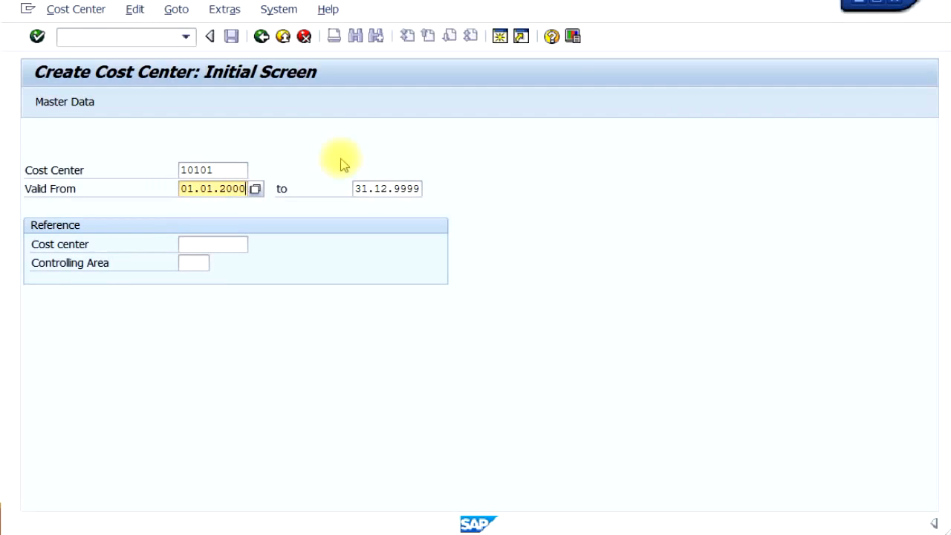
pyautogui.press('Return')
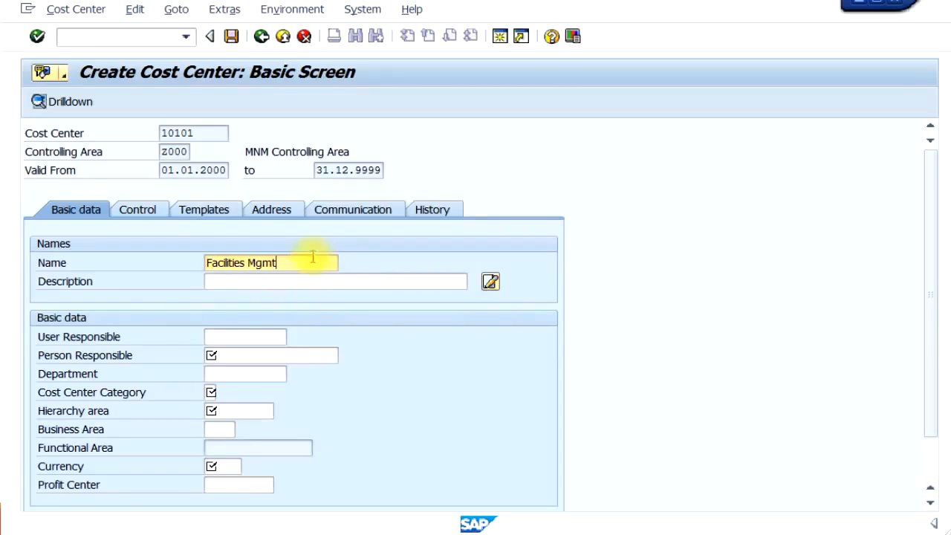
# - Enter Facilities Mgmt as both name and description of cost center 10101 and fill in the person responsible's name
pyautogui.moveTo(312, 261); pyautogui.dragTo(117, 262)
pyautogui.hotkey('ctrl', 'c')
pyautogui.click(249, 282)
pyautogui.hotkey('ctrl', 'v')
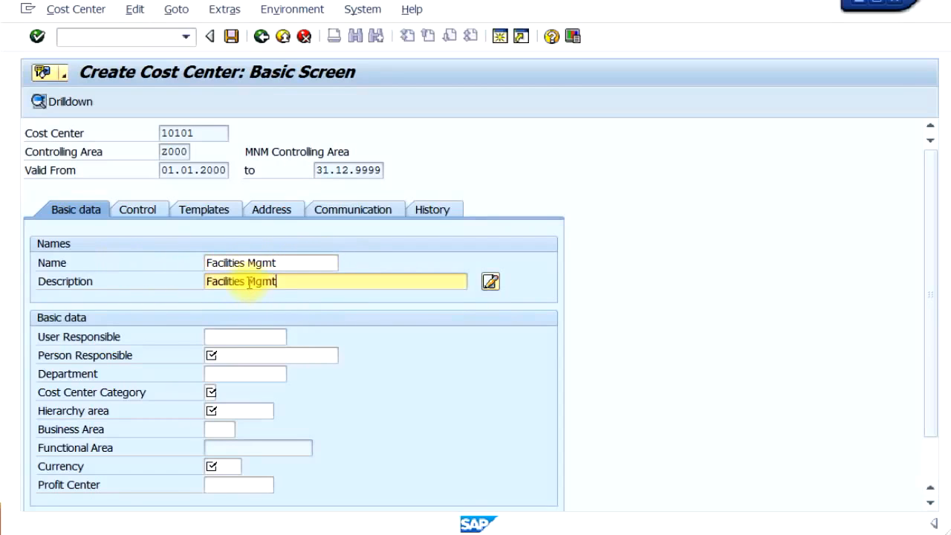
pyautogui.click(245, 356)
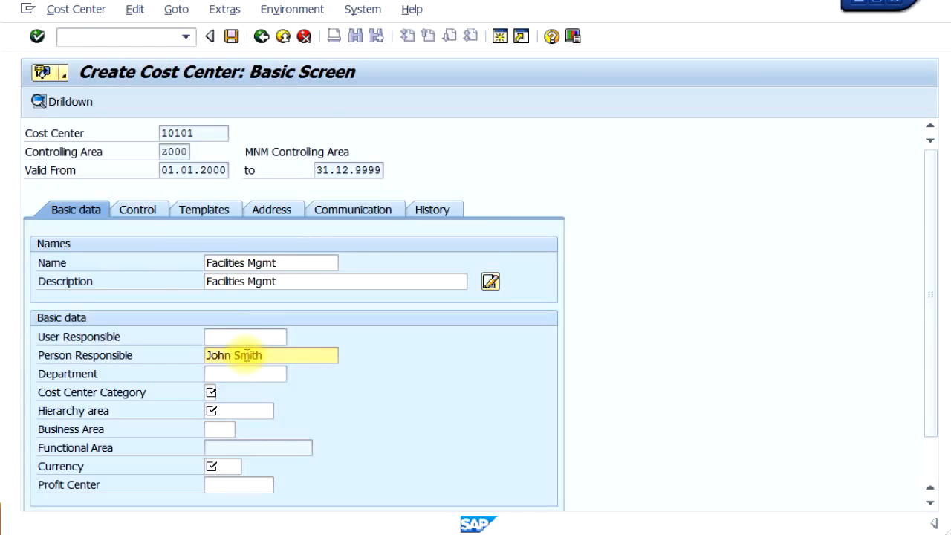
# - Assign cost center category 4 (Administration), hierarchy area MNM and currency AUD to cost center 10101
pyautogui.click(211, 392)
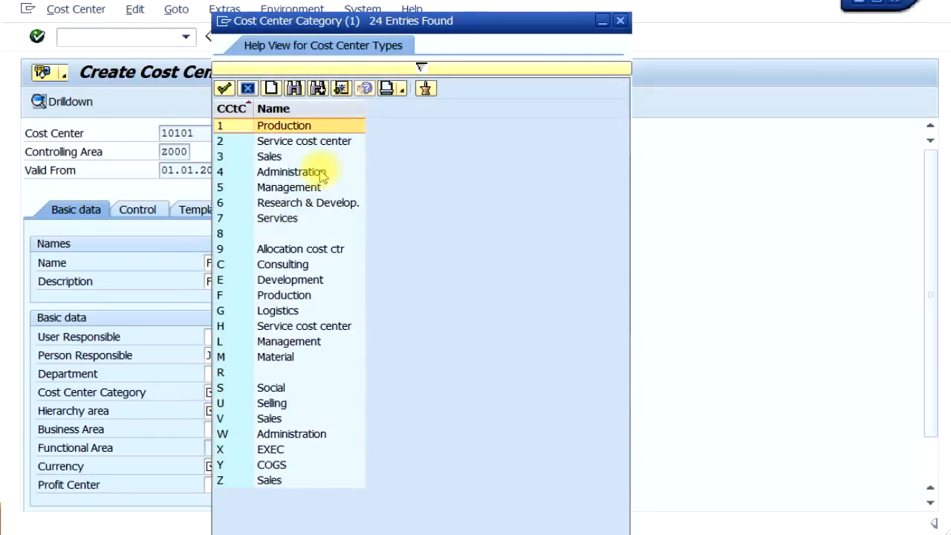
pyautogui.doubleClick(320, 173)
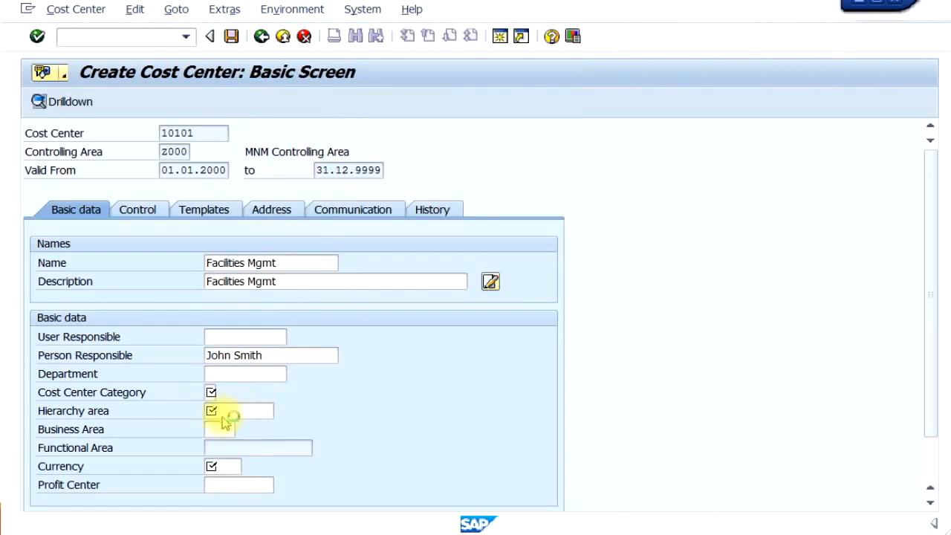
pyautogui.click(246, 411)
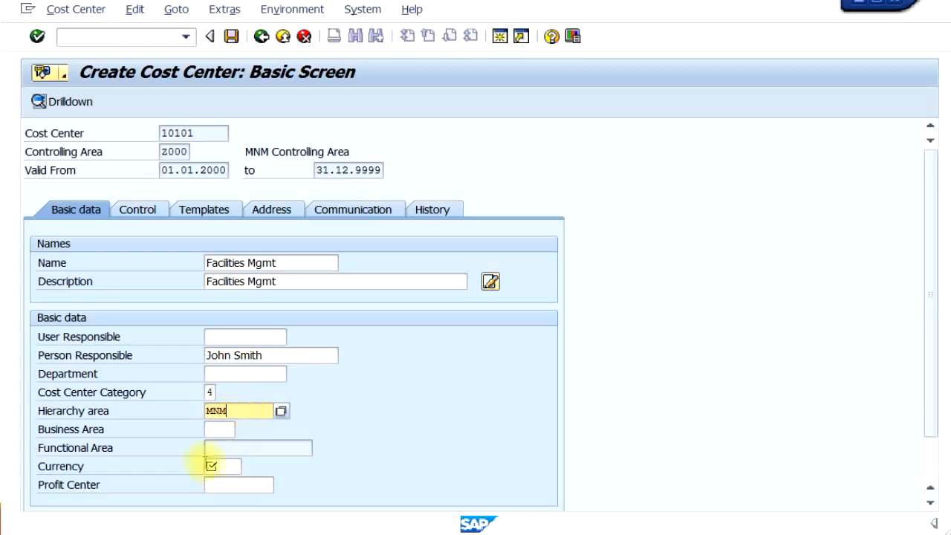
pyautogui.click(219, 466)
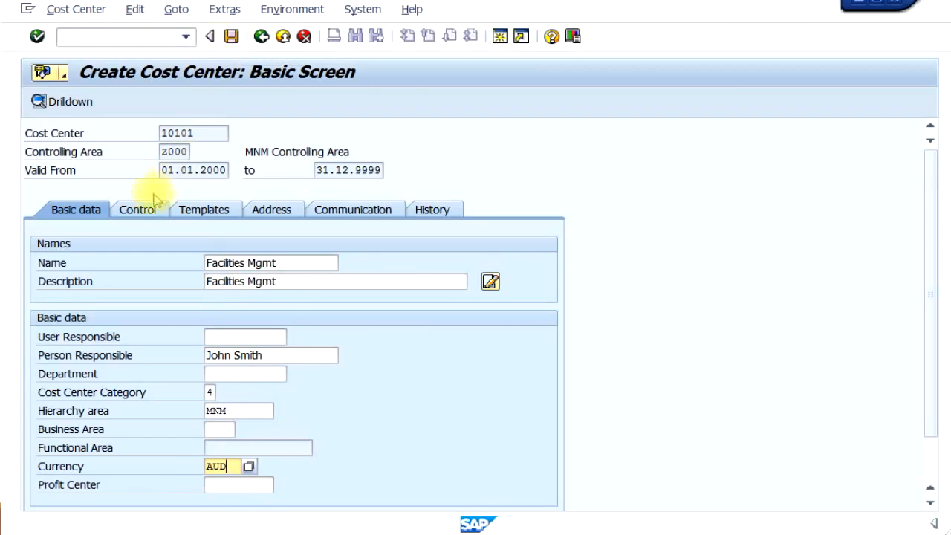
# - Check the control indicators of cost center 10101, leaving the profit center empty, and save the cost center
pyautogui.click(138, 208)
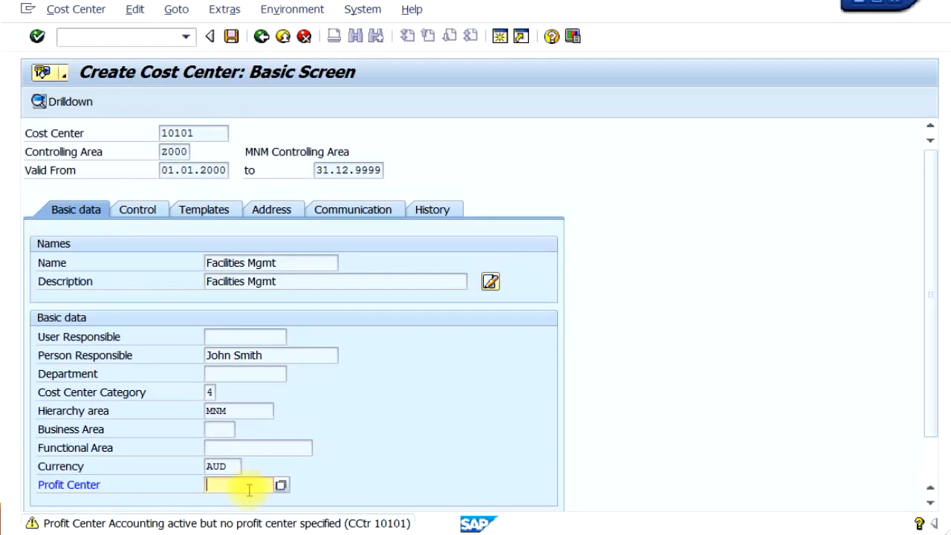
pyautogui.press('Return')
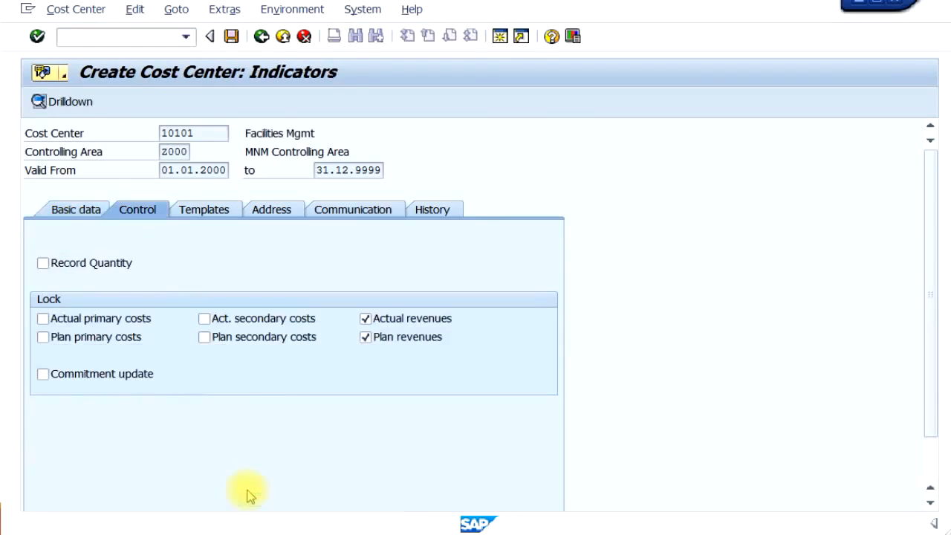
pyautogui.click(231, 37)
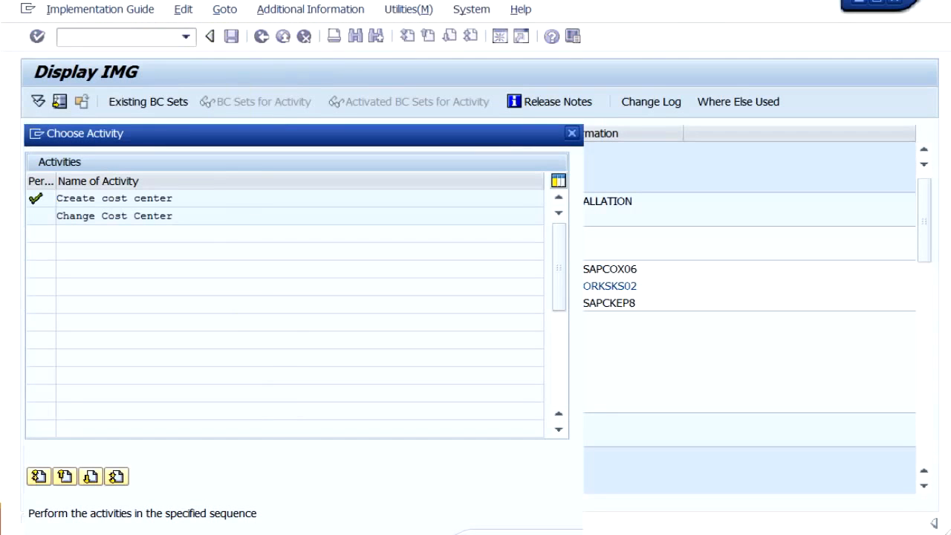
# - Close the activity selection and leave the implementation guide for the SAP Easy Access screen
pyautogui.moveTo(488, 134); pyautogui.dragTo(499, 112)
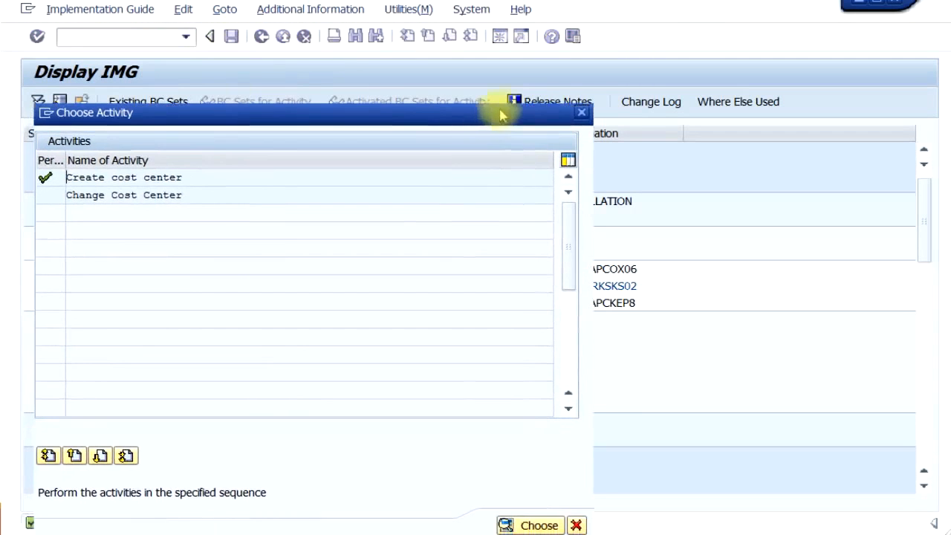
pyautogui.click(584, 112)
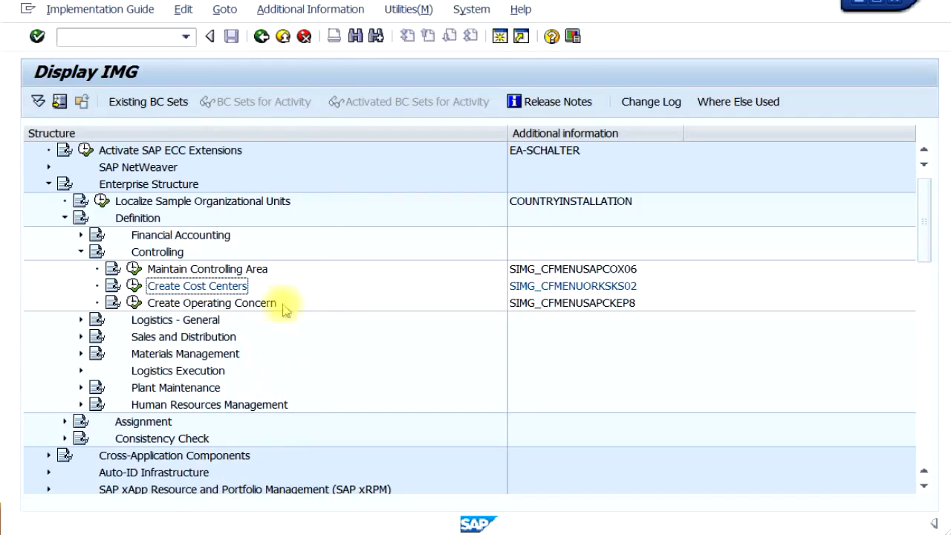
pyautogui.click(283, 37)
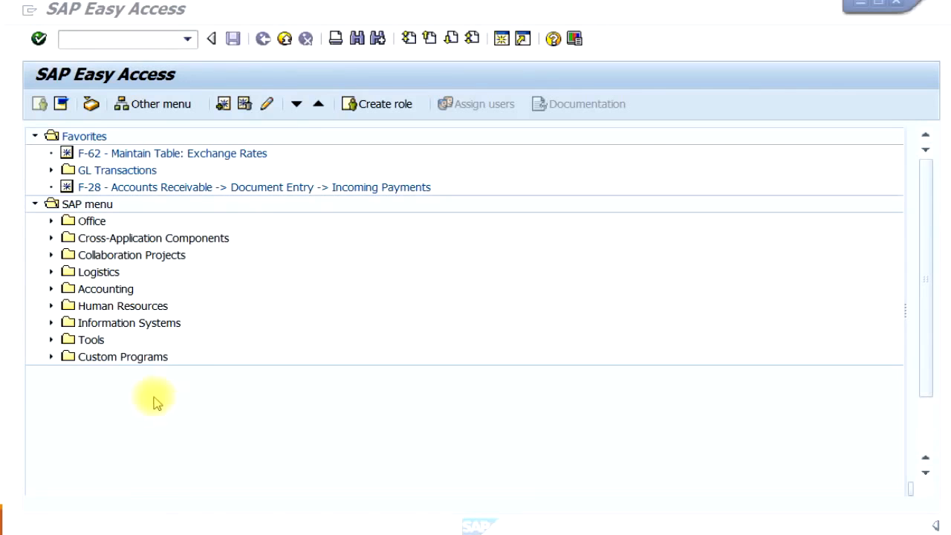
# - View the KS01 create transaction under Accounting, Controlling, Cost Center Accounting, Master Data, Cost Center, Individual Processing, and leave it
pyautogui.click(51, 290)
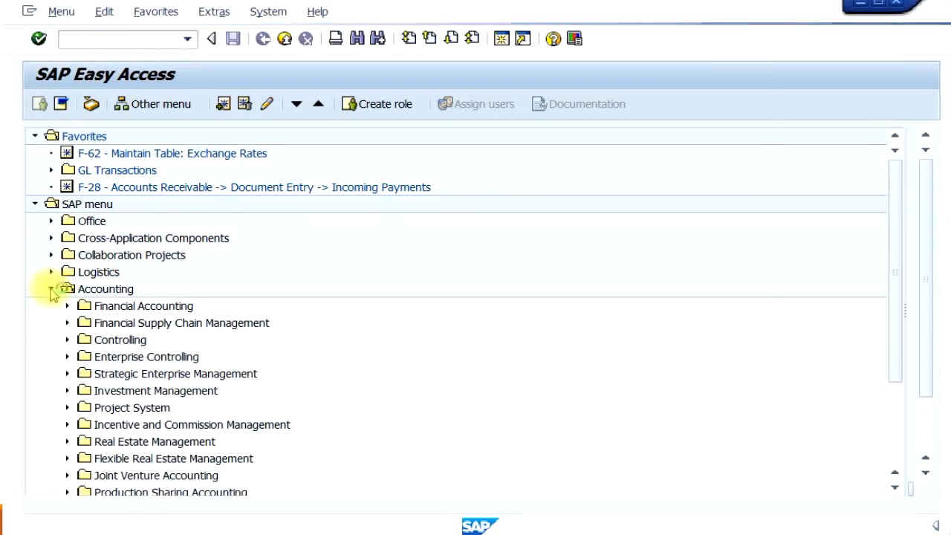
pyautogui.click(67, 340)
pyautogui.click(82, 374)
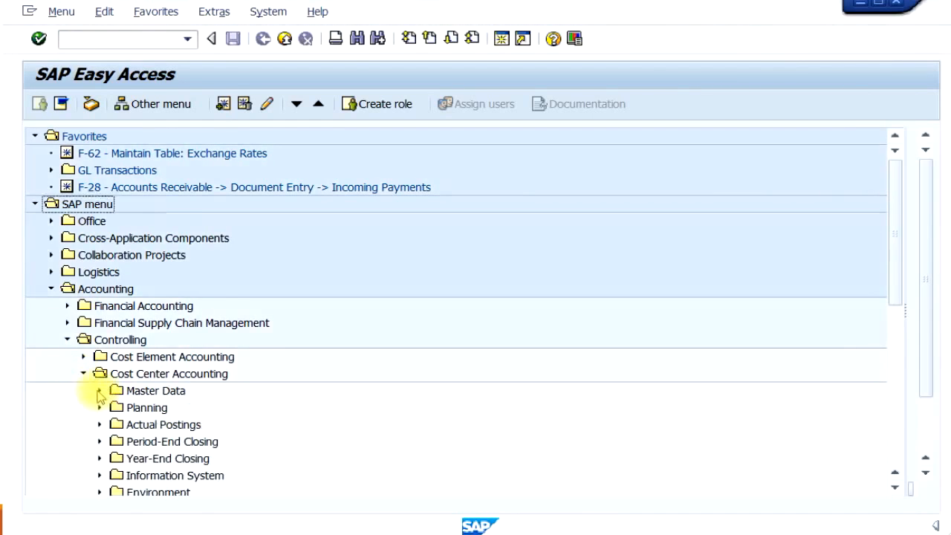
pyautogui.click(99, 391)
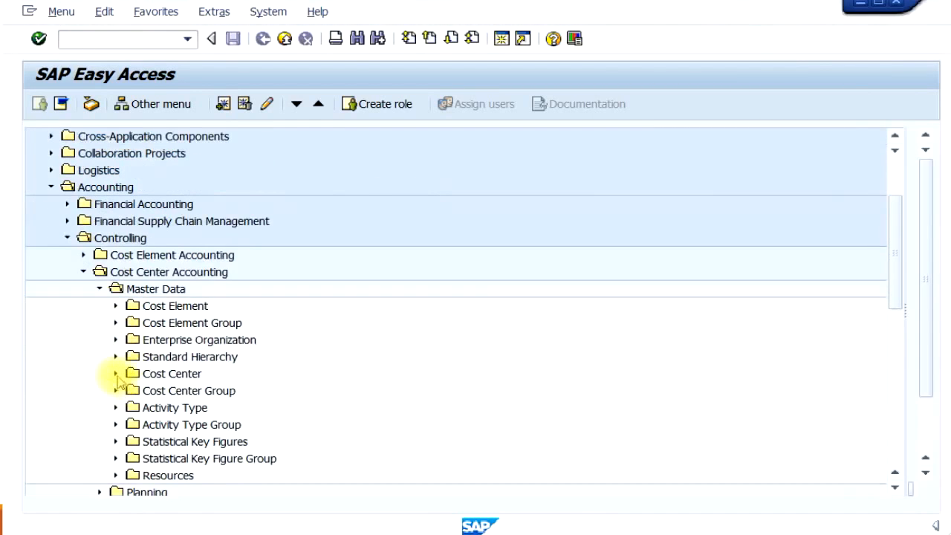
pyautogui.click(116, 374)
pyautogui.click(131, 390)
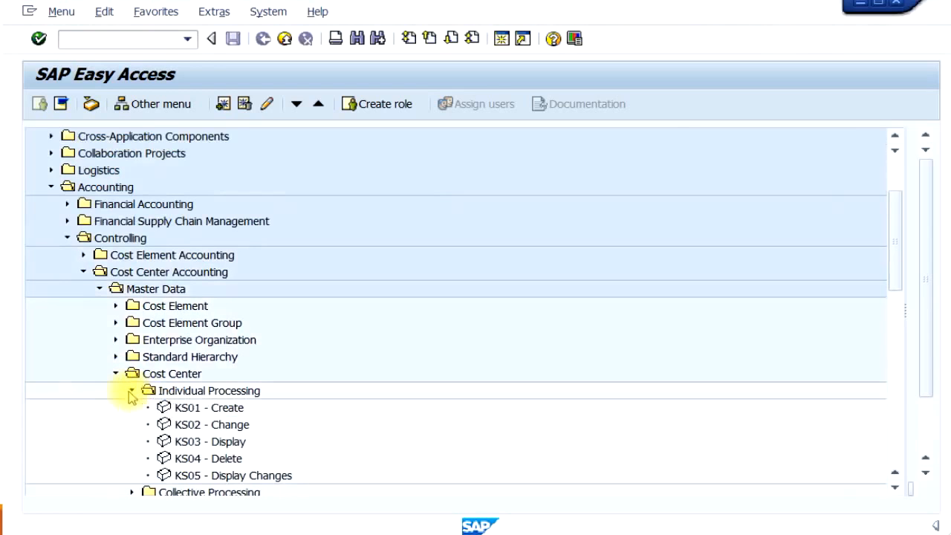
pyautogui.click(184, 410)
pyautogui.doubleClick(186, 411)
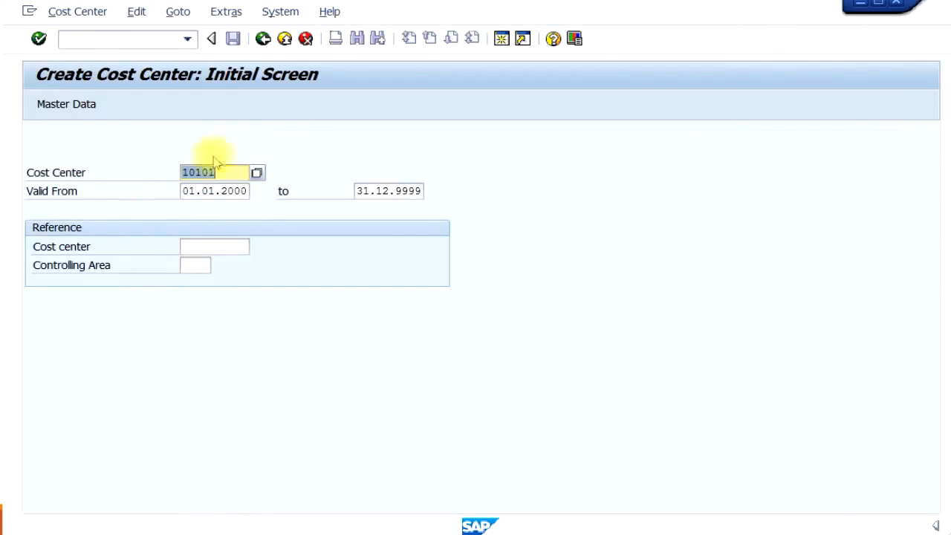
pyautogui.click(285, 41)
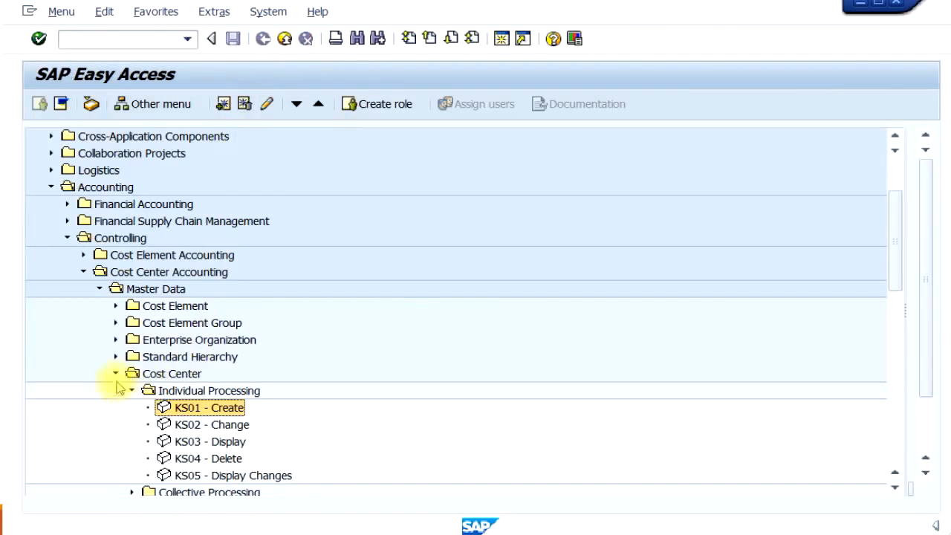
# - Open the standard hierarchy for change (OKEON) and name the top group MNM "Company MNM"
pyautogui.click(116, 374)
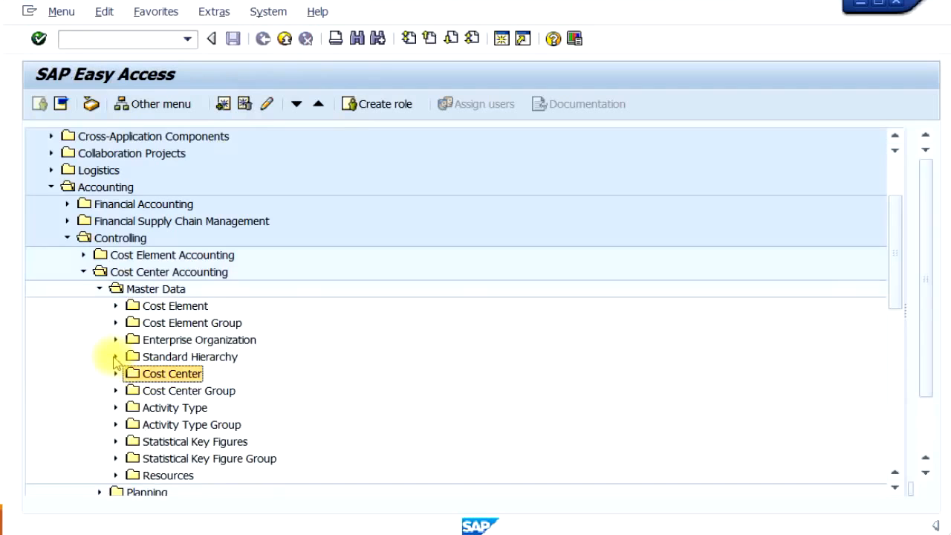
pyautogui.click(116, 357)
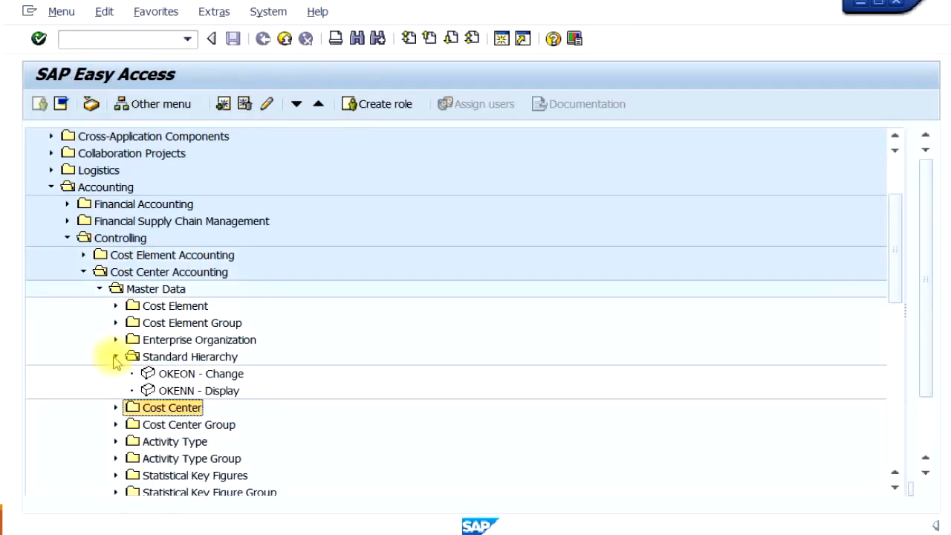
pyautogui.doubleClick(211, 376)
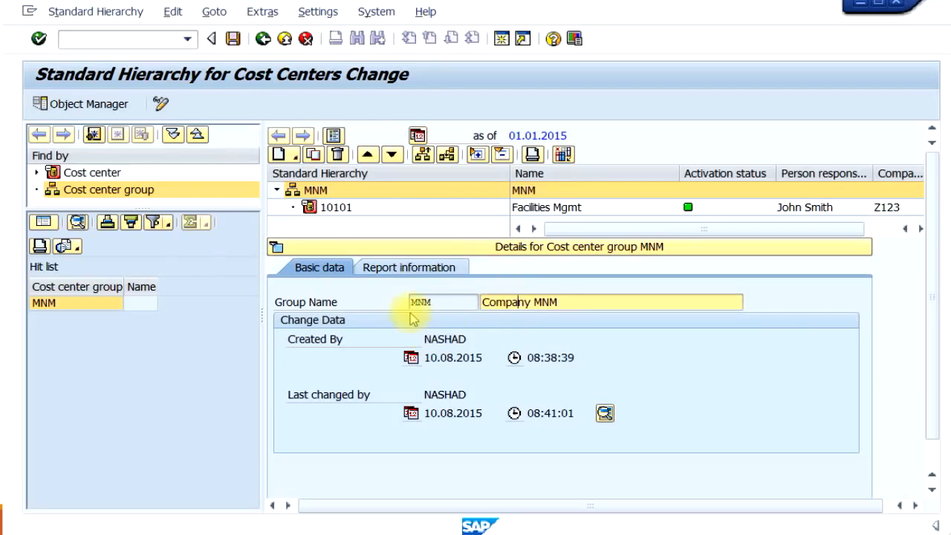
# - Display the basic data details of cost center 10101 in the standard hierarchy
pyautogui.click(332, 208)
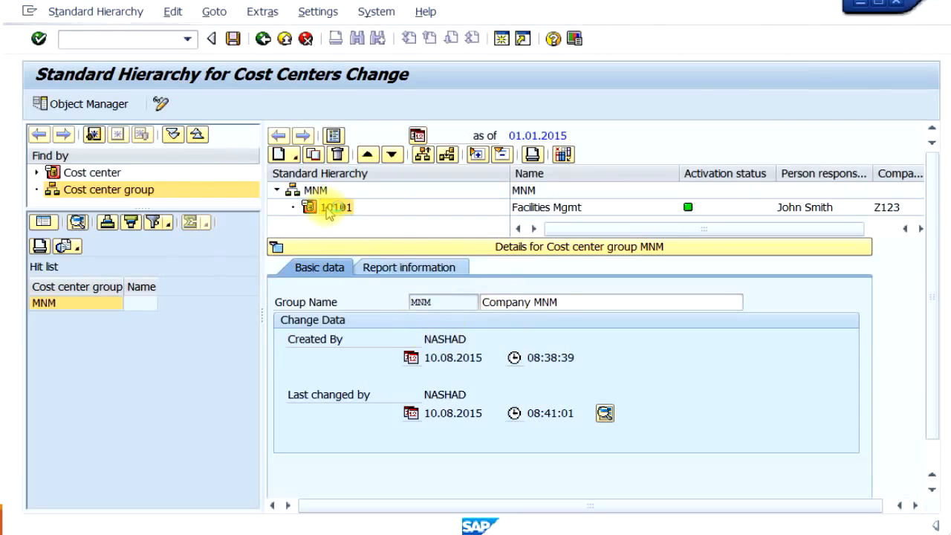
pyautogui.click(329, 210)
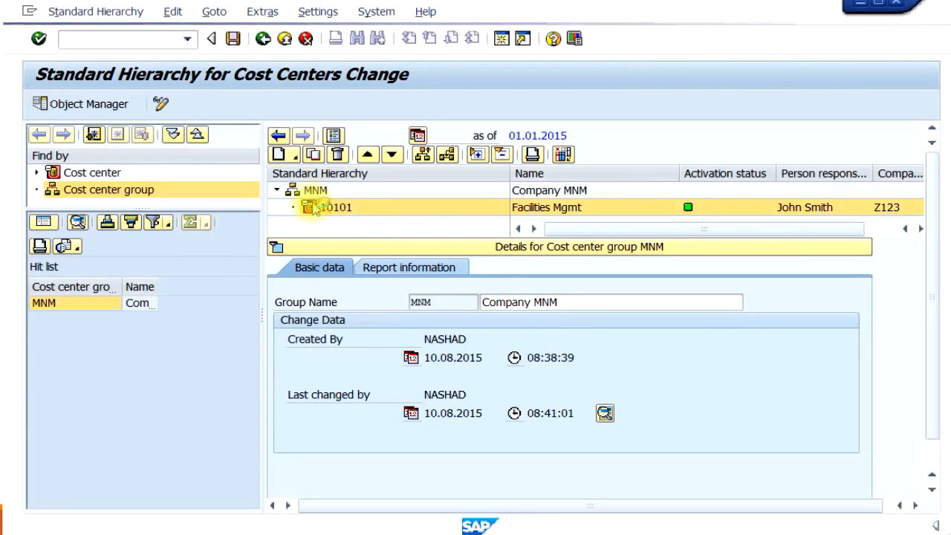
pyautogui.doubleClick(318, 210)
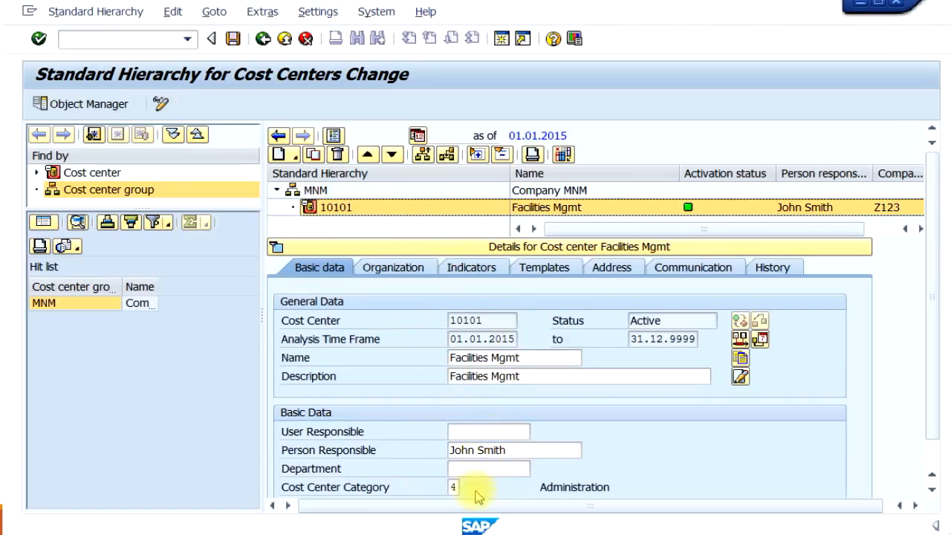
# - Create a lower-level cost center group 101 named Administration under MNM and display its details
pyautogui.click(315, 191)
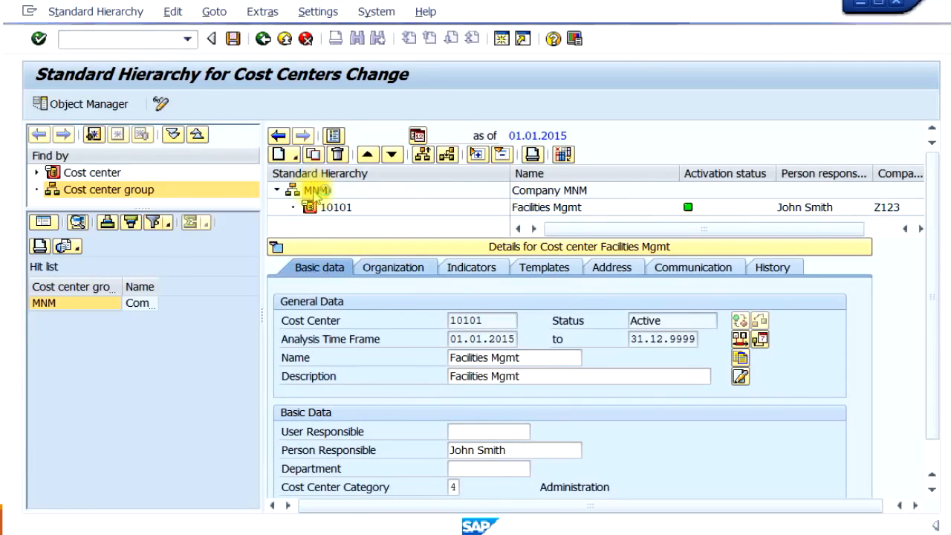
pyautogui.rightClick(316, 195)
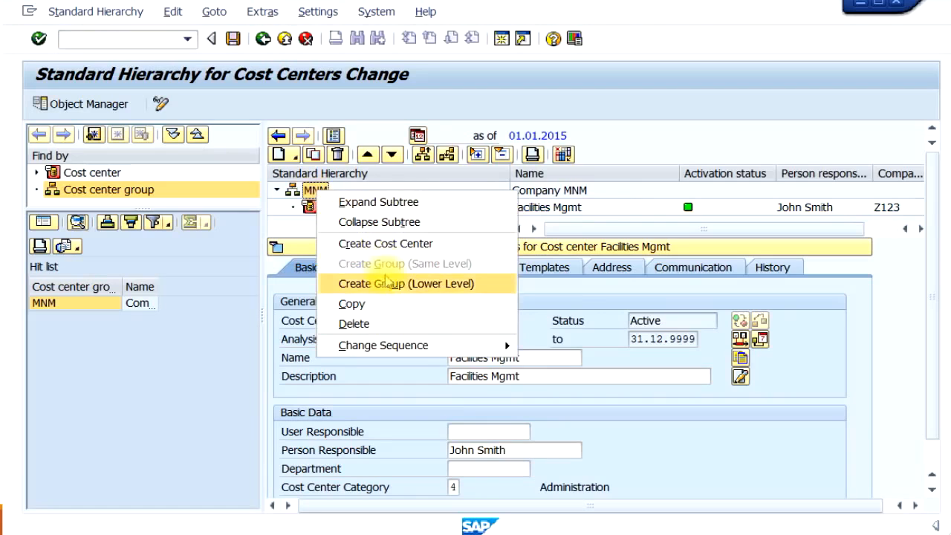
pyautogui.click(390, 286)
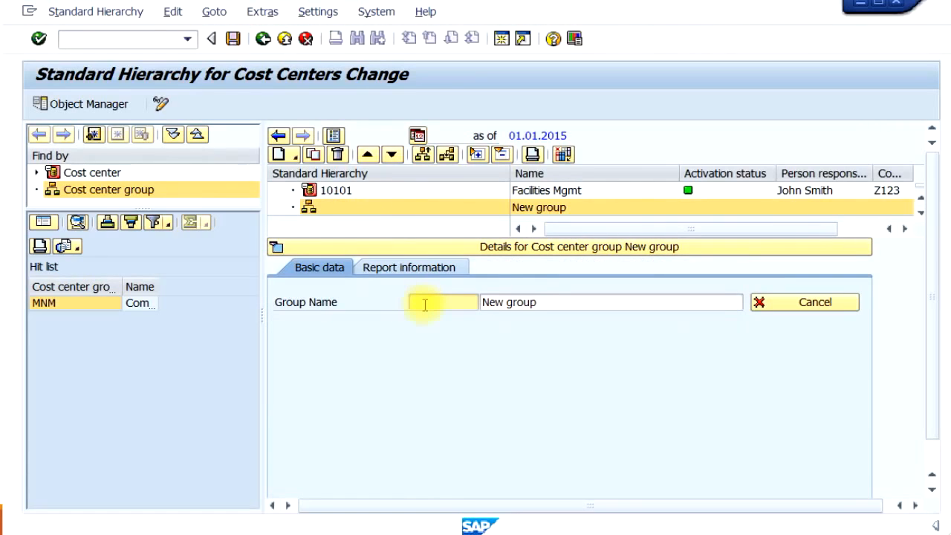
pyautogui.press('Tab')
pyautogui.write('A')
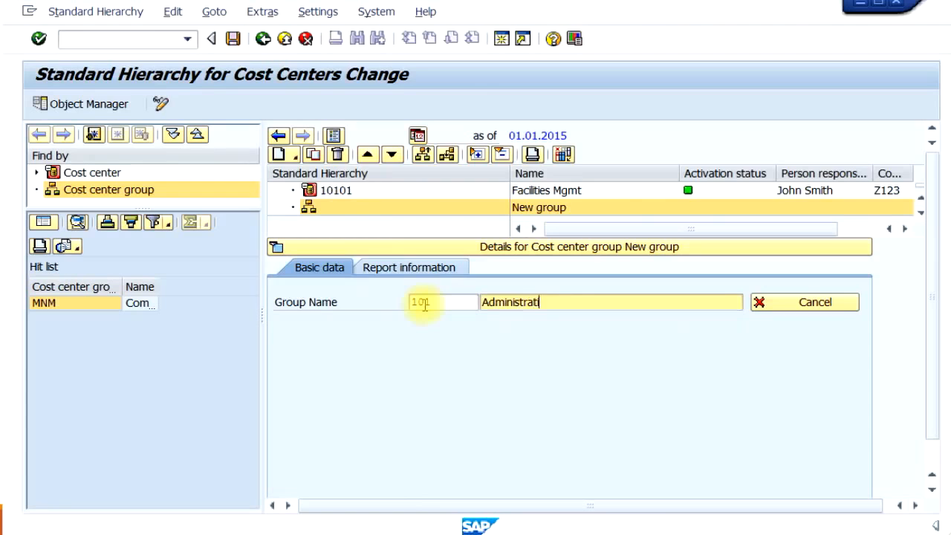
pyautogui.press('Return')
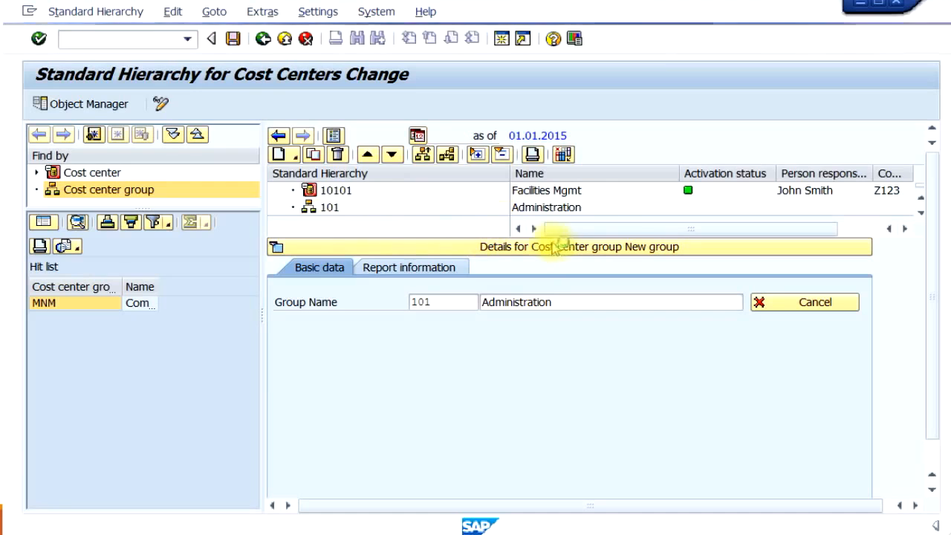
pyautogui.click(355, 206)
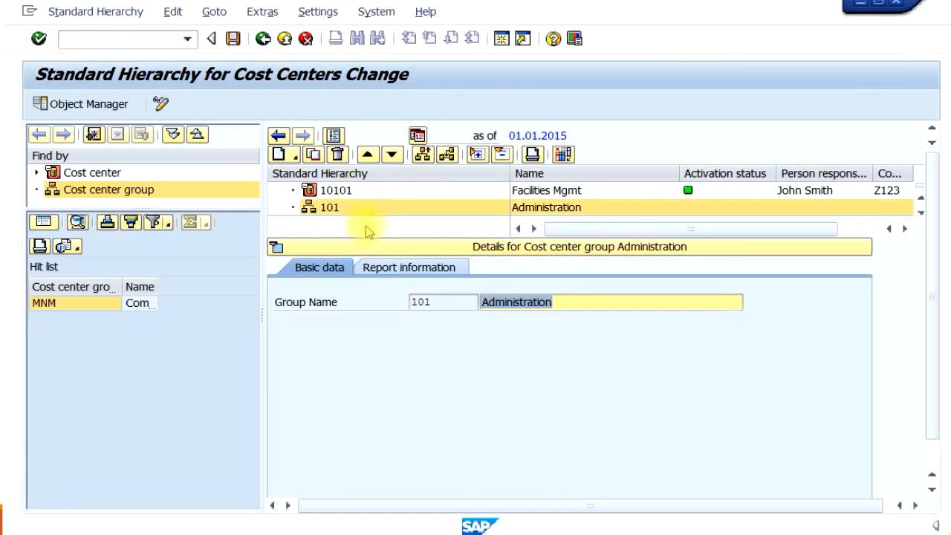
# - Move cost center 10101 into the Administration group 101 in the standard hierarchy and close the detail area
pyautogui.click(329, 208)
pyautogui.click(339, 192)
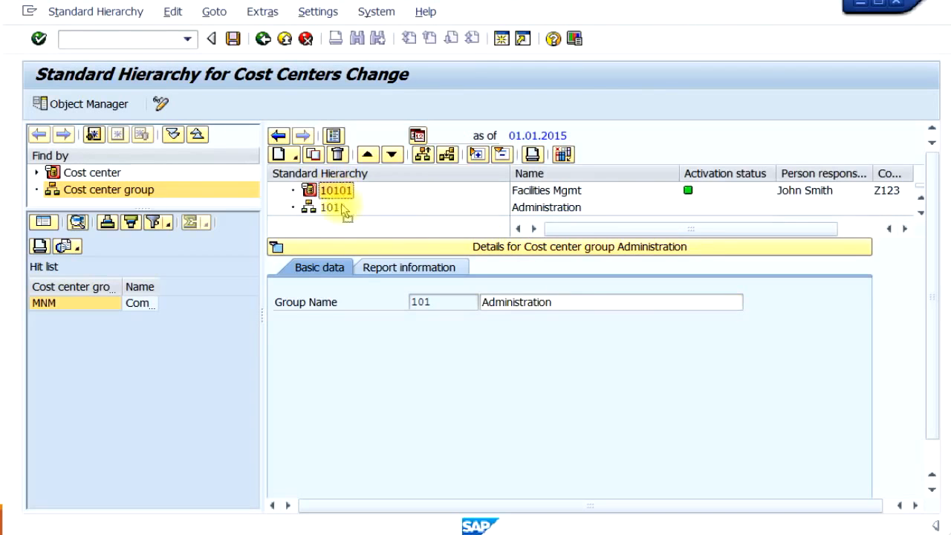
pyautogui.rightClick(330, 209)
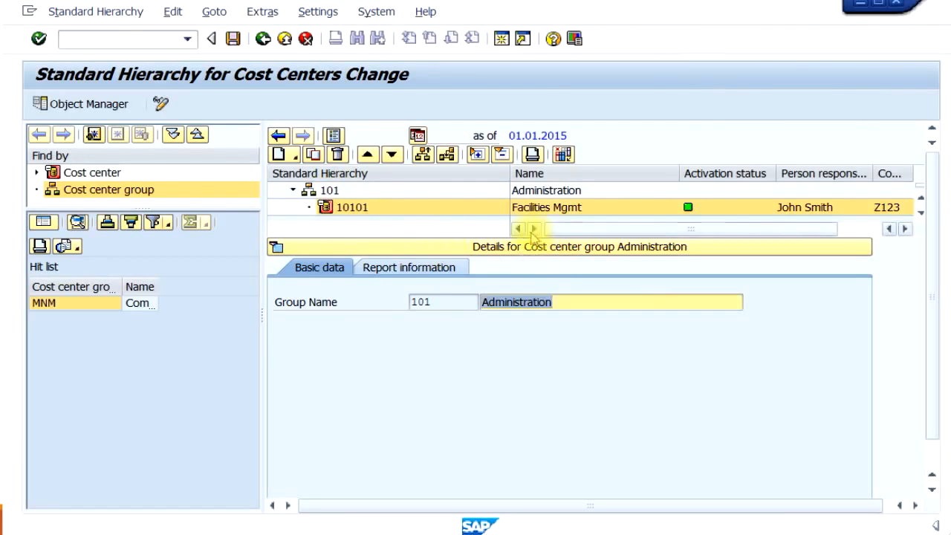
pyautogui.click(276, 248)
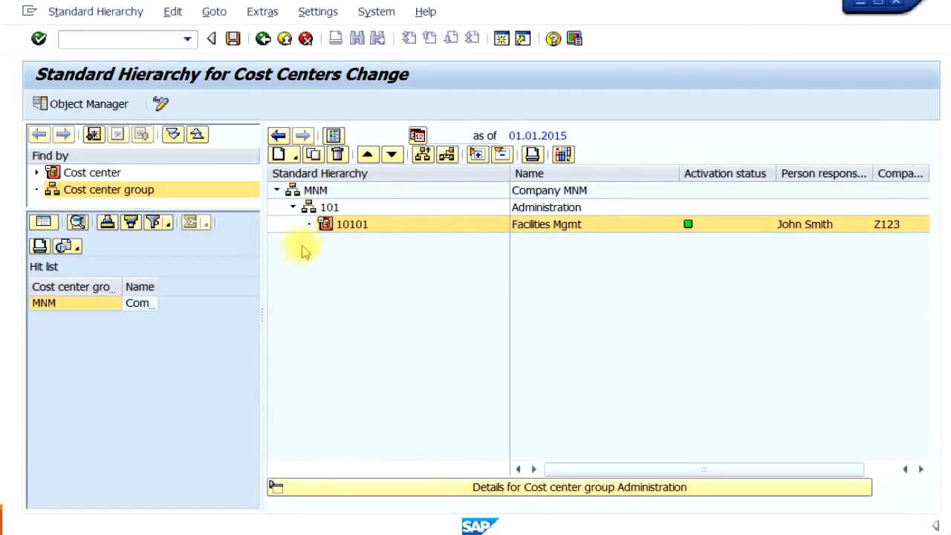
pyautogui.click(313, 194)
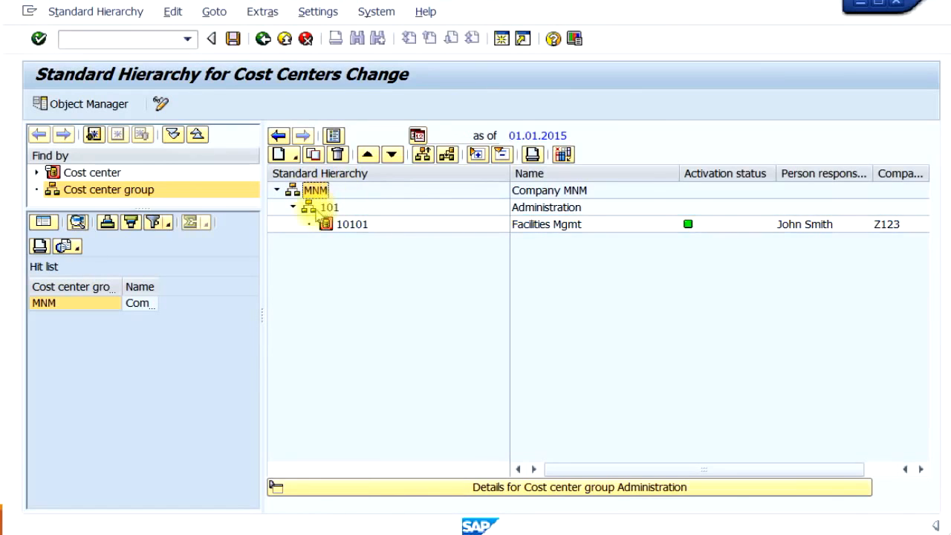
# - Create cost center group 102 named Human Resources at the same level as group 101 and close its details
pyautogui.click(316, 210)
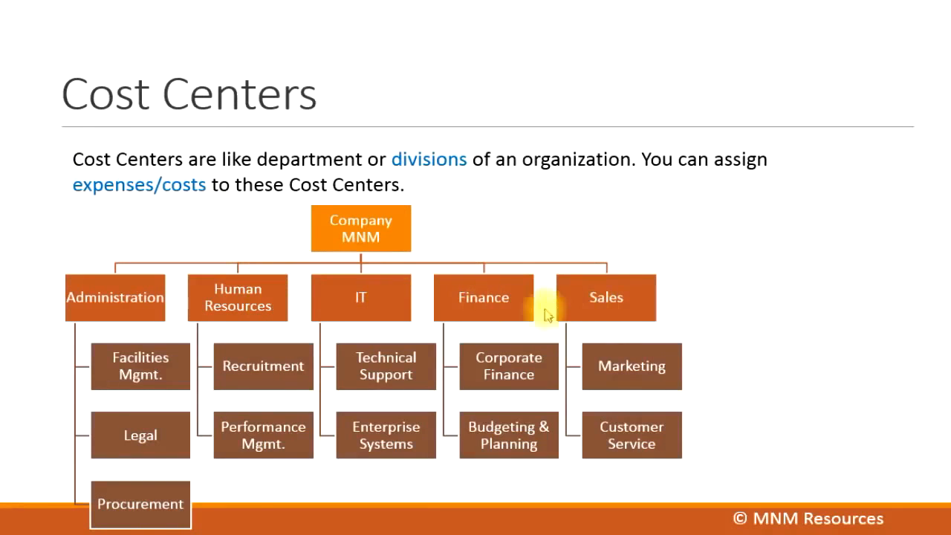
pyautogui.hotkey('alt', 'Tab')
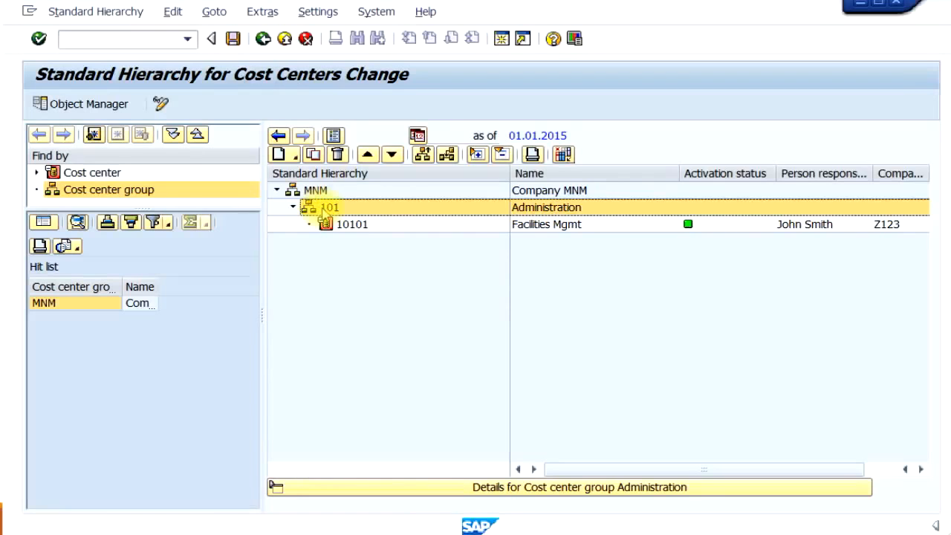
pyautogui.click(320, 209)
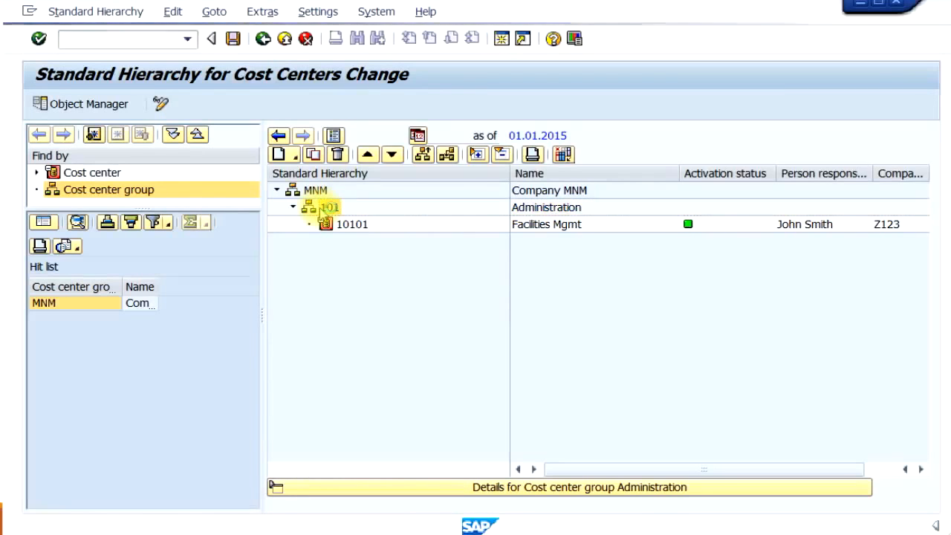
pyautogui.rightClick(320, 213)
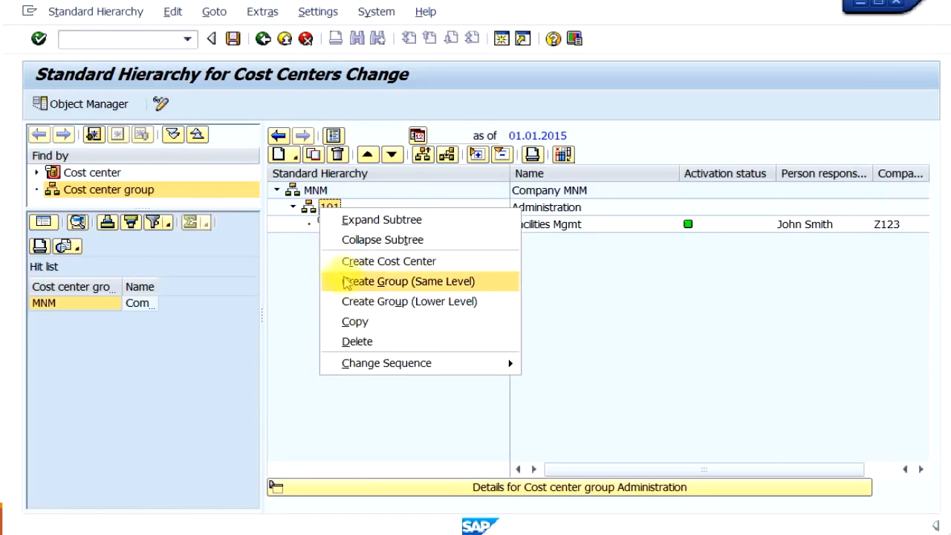
pyautogui.click(352, 286)
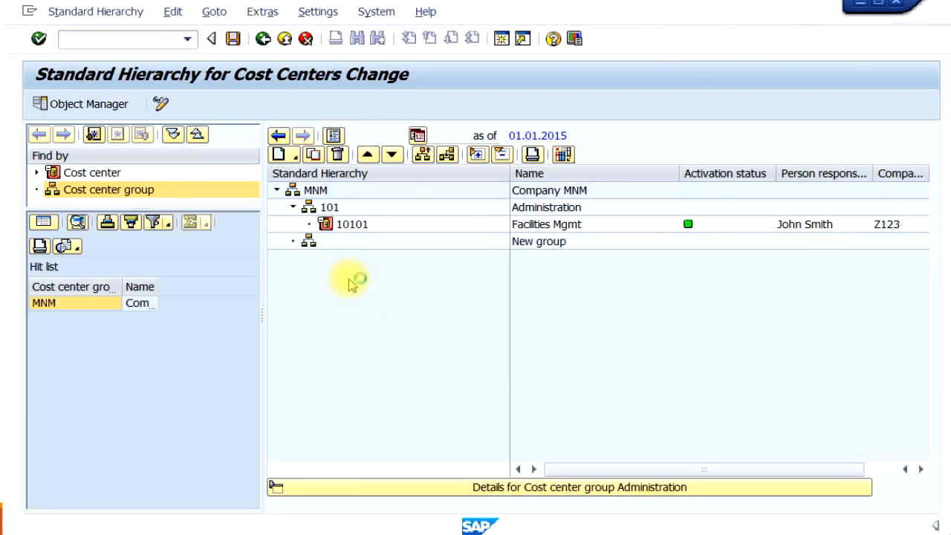
pyautogui.doubleClick(308, 243)
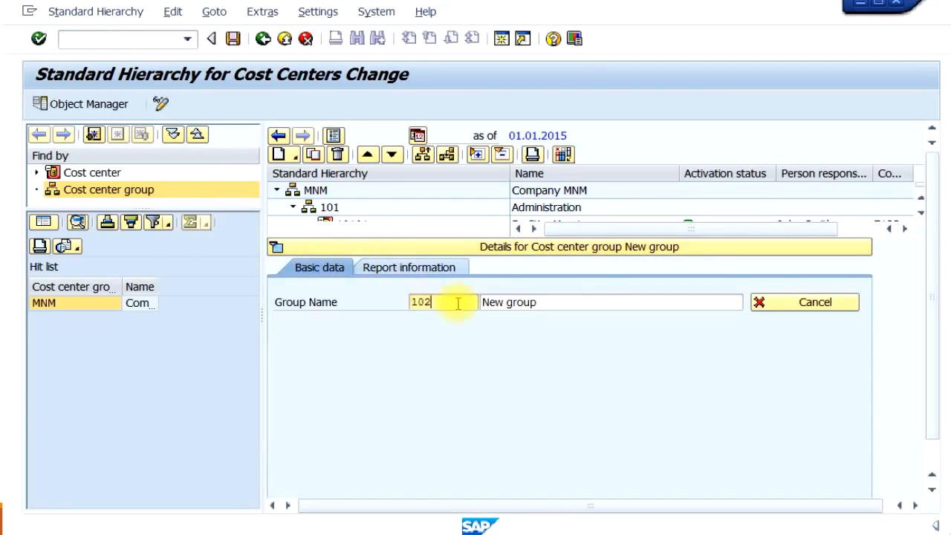
pyautogui.press('Tab')
pyautogui.write('Hum')
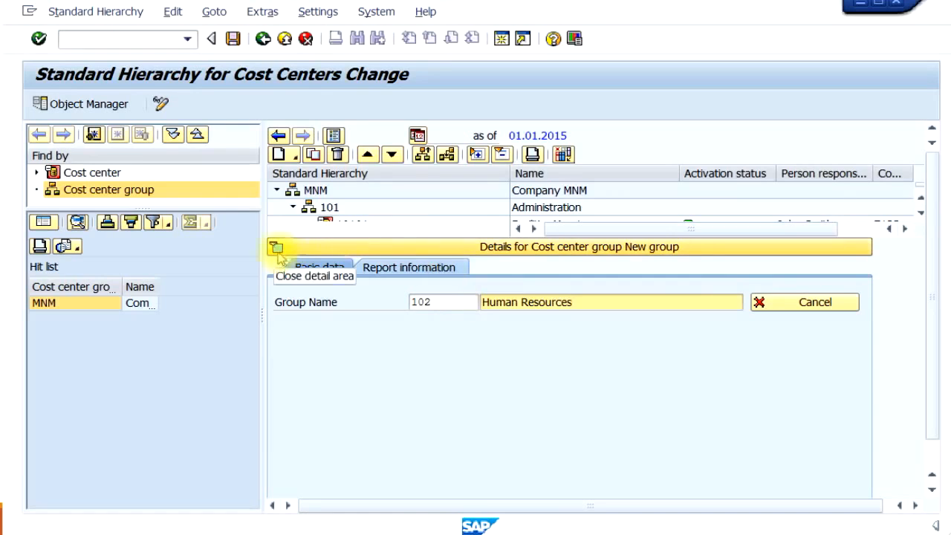
pyautogui.press('Return')
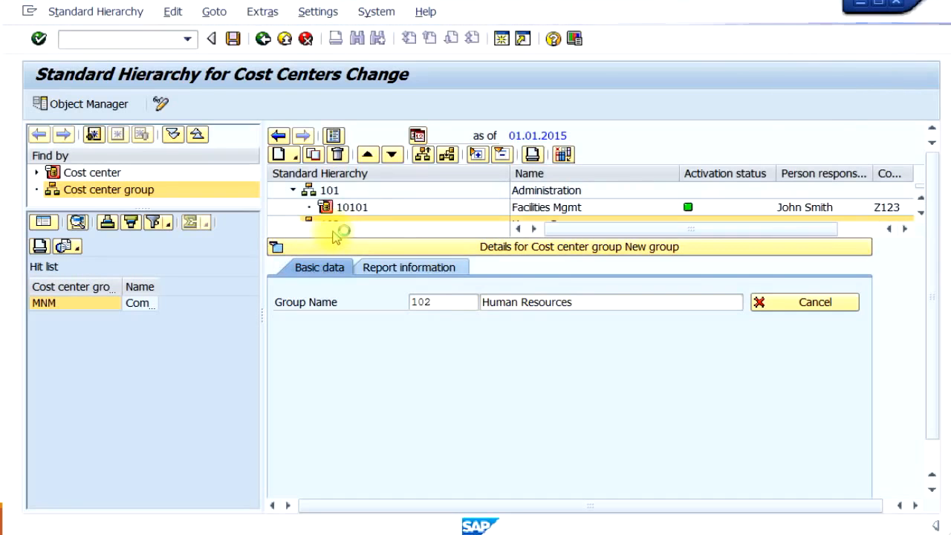
pyautogui.click(276, 246)
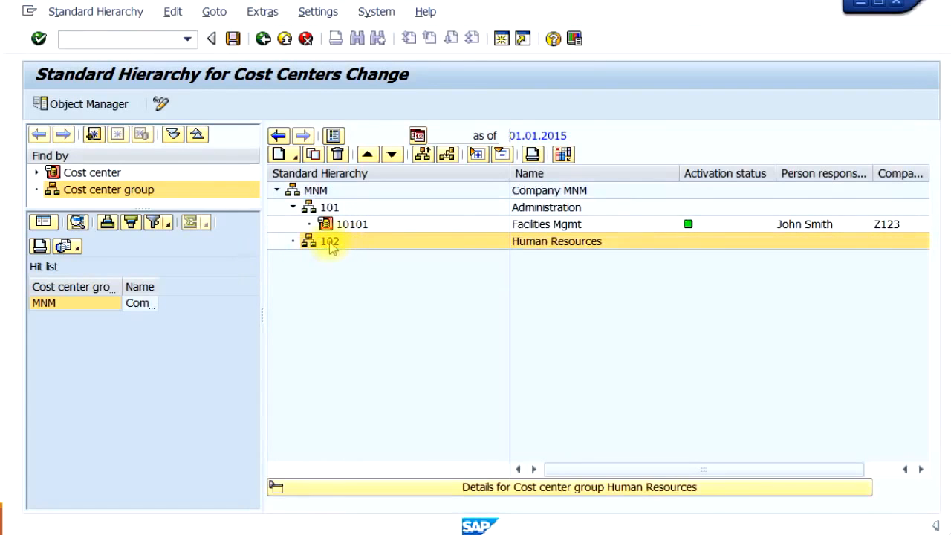
pyautogui.click(329, 244)
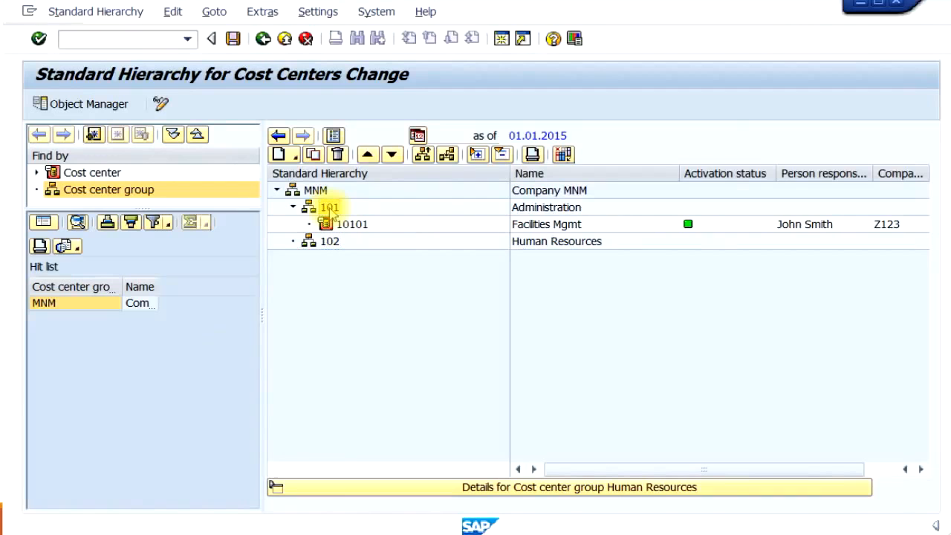
# - Create a cost center under group 101 with number 10102 and an analysis time frame starting 01.01.2000
pyautogui.rightClick(332, 211)
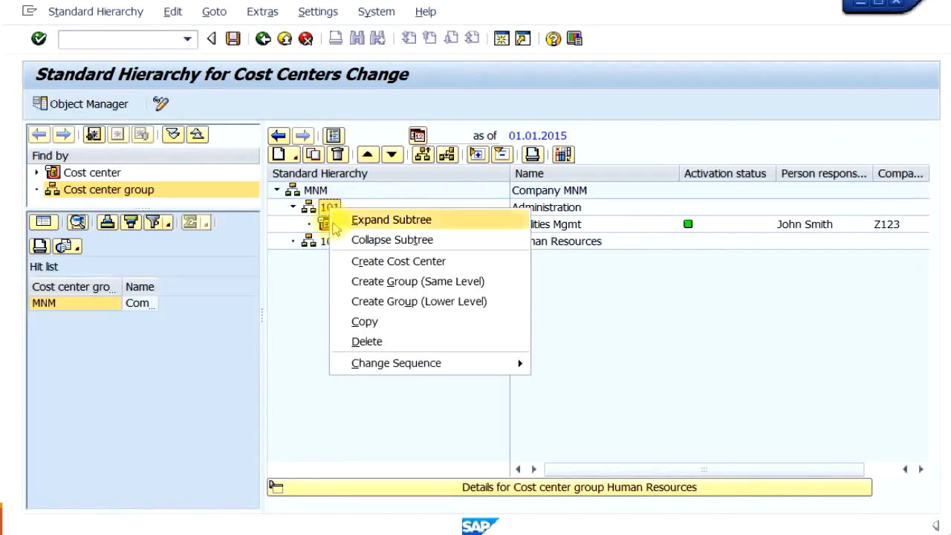
pyautogui.click(366, 268)
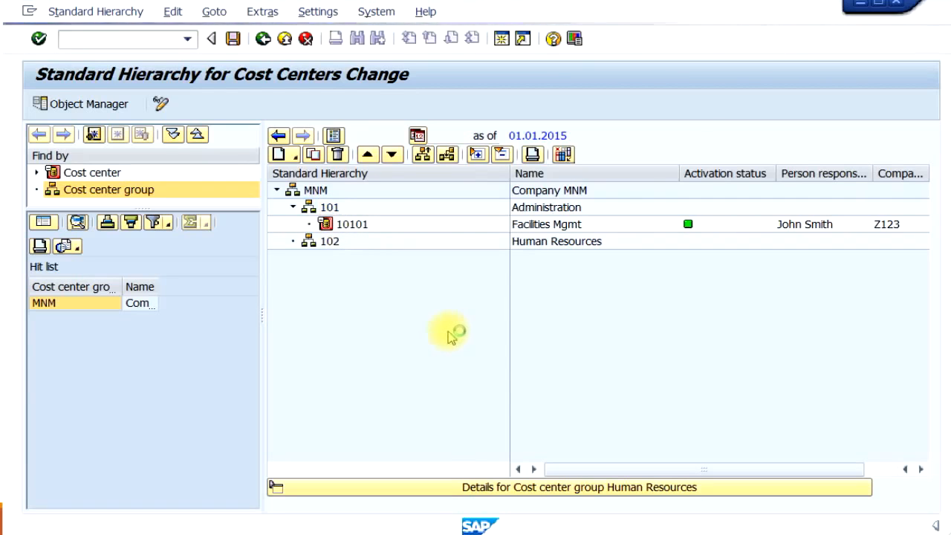
pyautogui.click(477, 317)
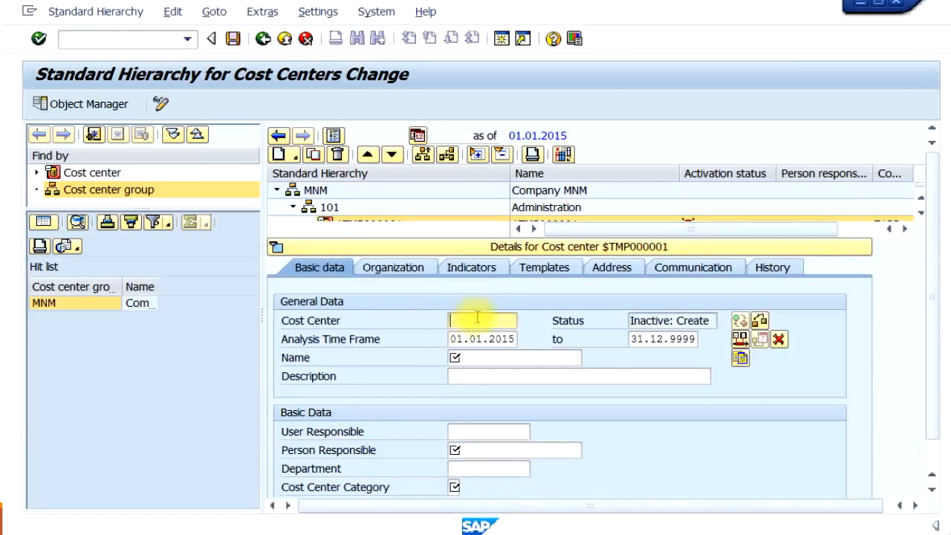
pyautogui.write('10102')
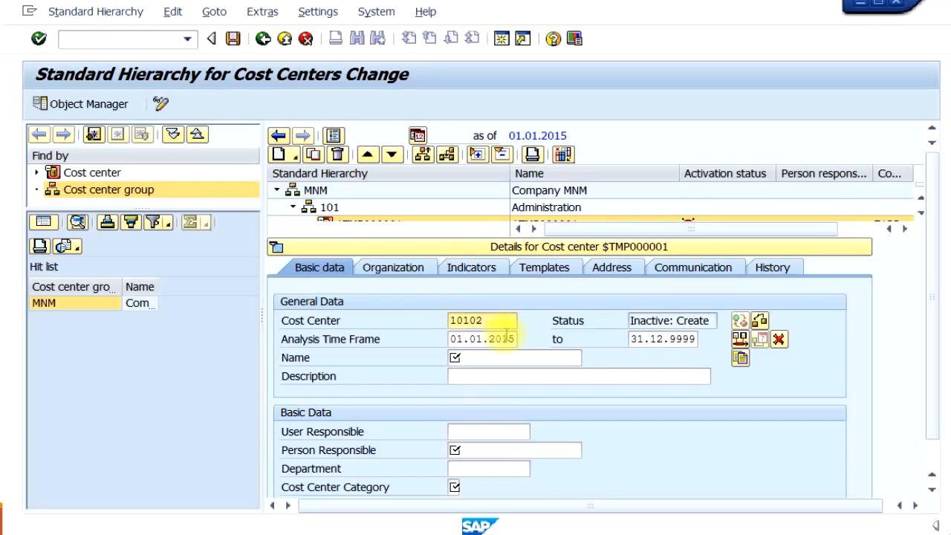
pyautogui.click(510, 339)
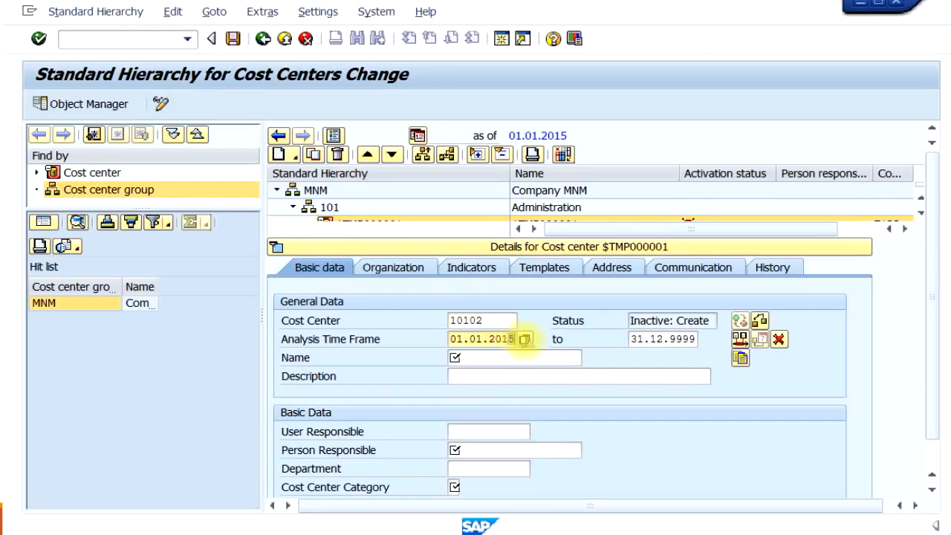
pyautogui.moveTo(501, 340); pyautogui.dragTo(520, 338)
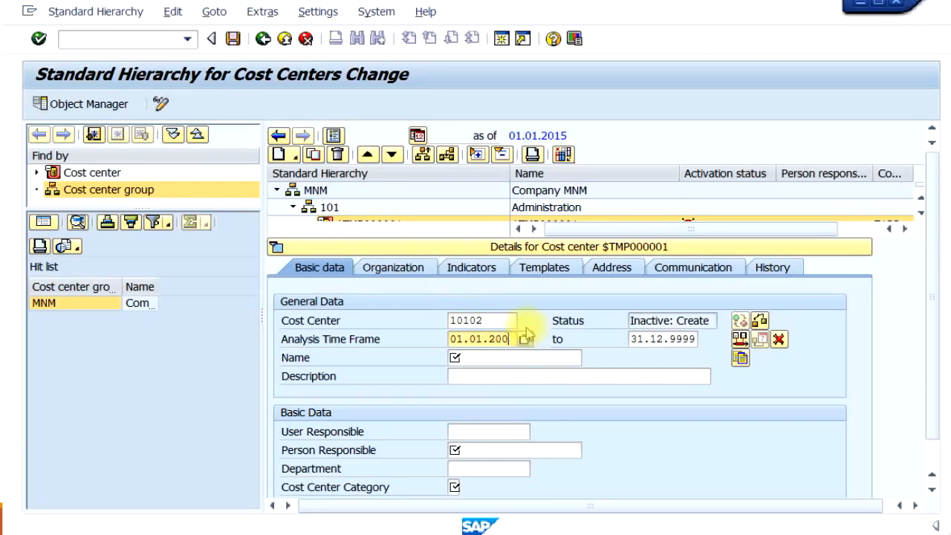
pyautogui.press('Tab')
pyautogui.press('Tab')
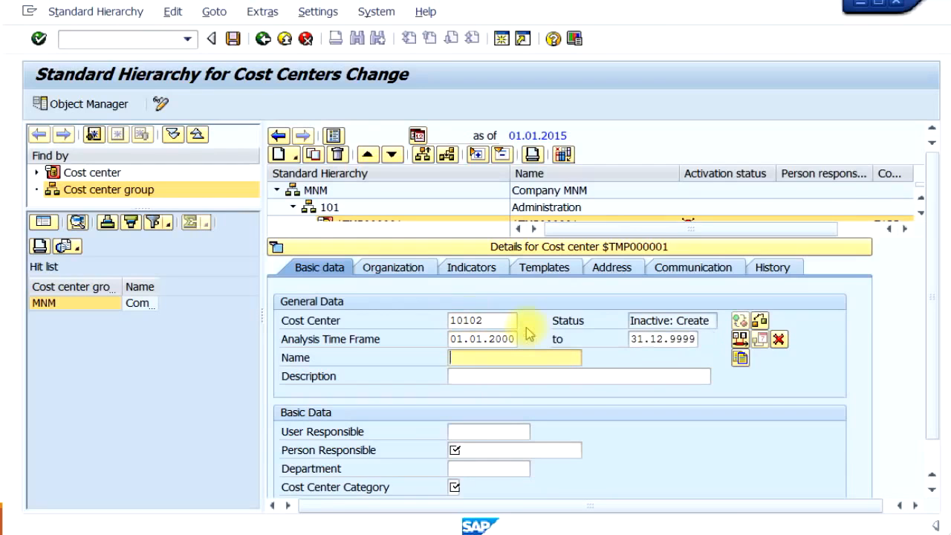
# - Set the new cost center's name and description to Legal, enter the person responsible, and choose category 4 Administration
pyautogui.write('Legal')
pyautogui.press('Tab')
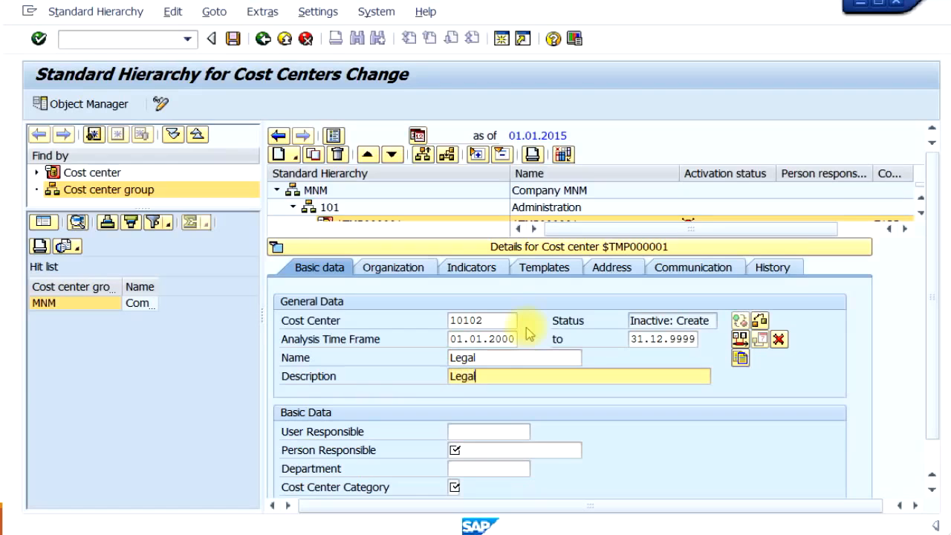
pyautogui.write('Legal')
pyautogui.click(532, 447)
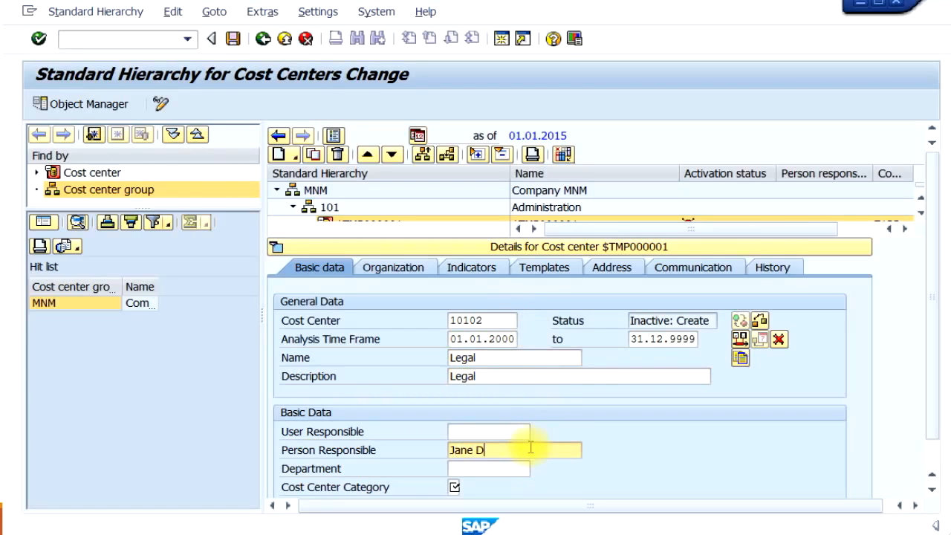
pyautogui.press('Tab')
pyautogui.press('Tab')
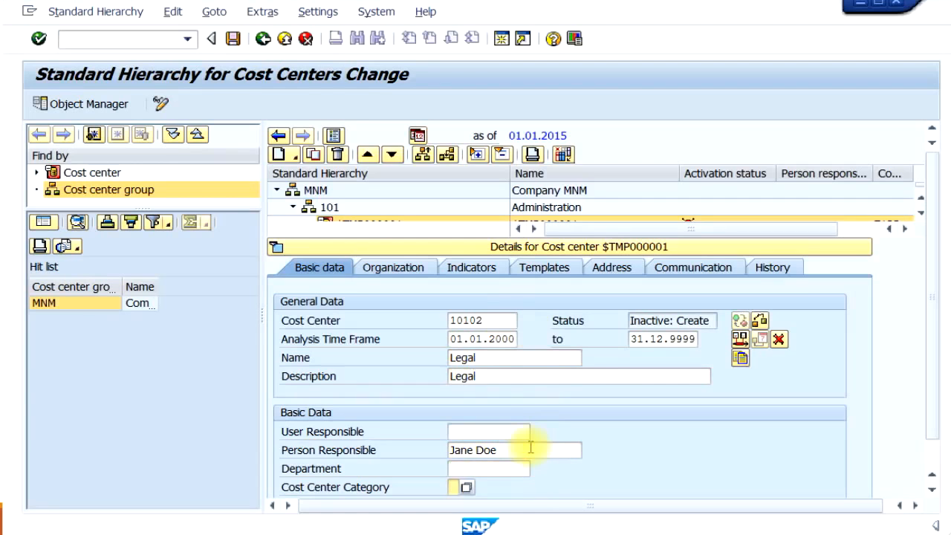
pyautogui.click(466, 485)
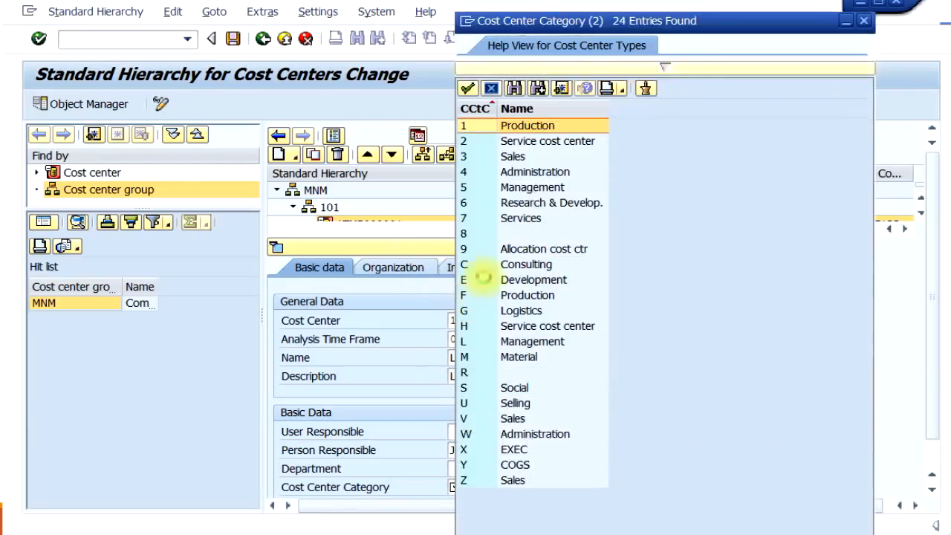
pyautogui.doubleClick(542, 175)
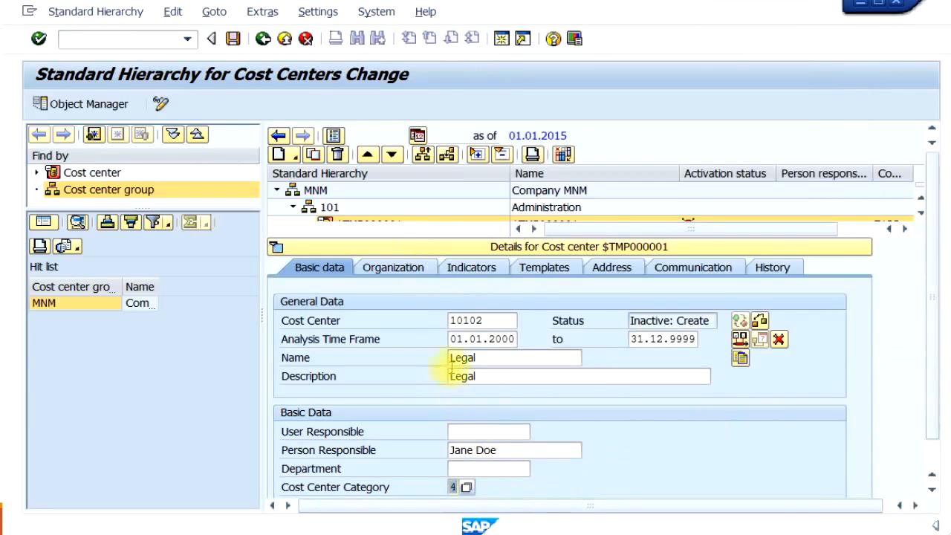
# - Check the Legal cost center's organization data, save the hierarchy accepting the activation check, and close the detail area
pyautogui.click(396, 272)
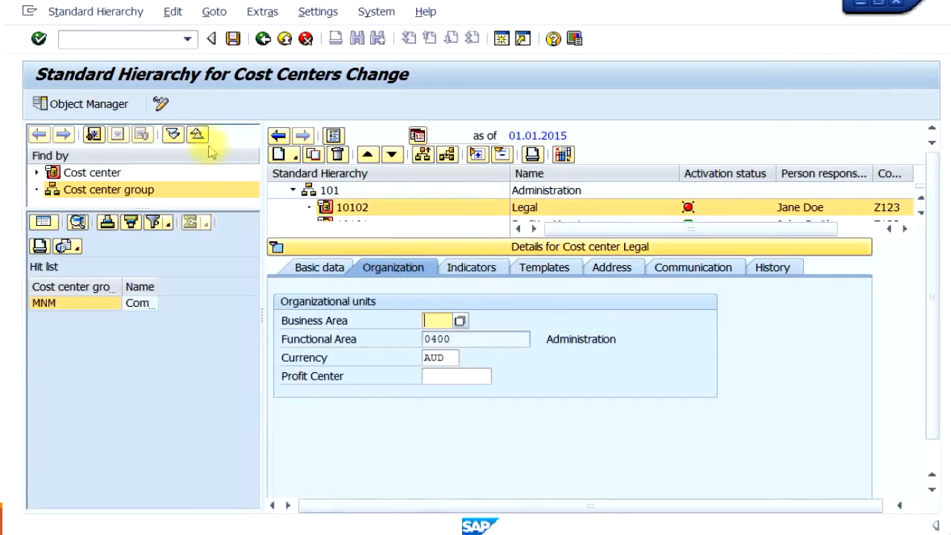
pyautogui.click(234, 39)
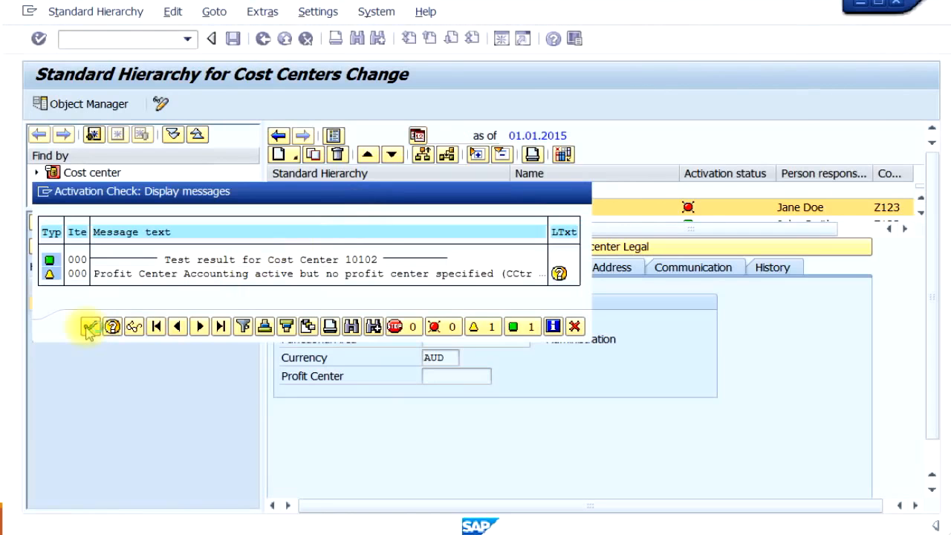
pyautogui.click(89, 327)
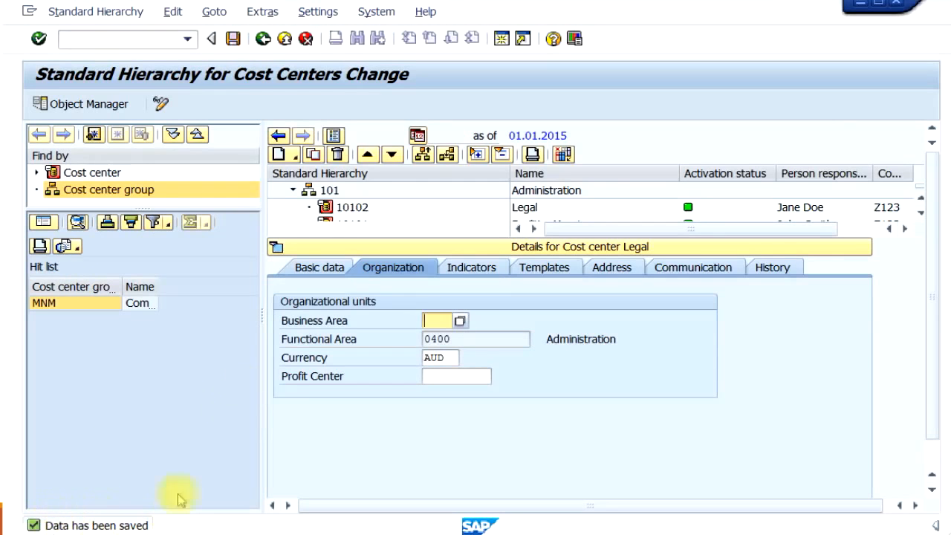
pyautogui.click(276, 248)
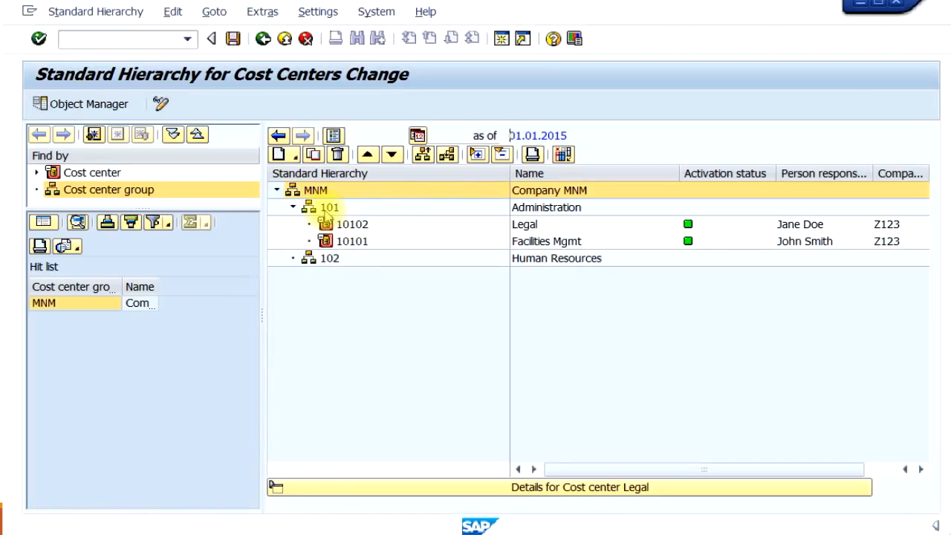
pyautogui.click(312, 259)
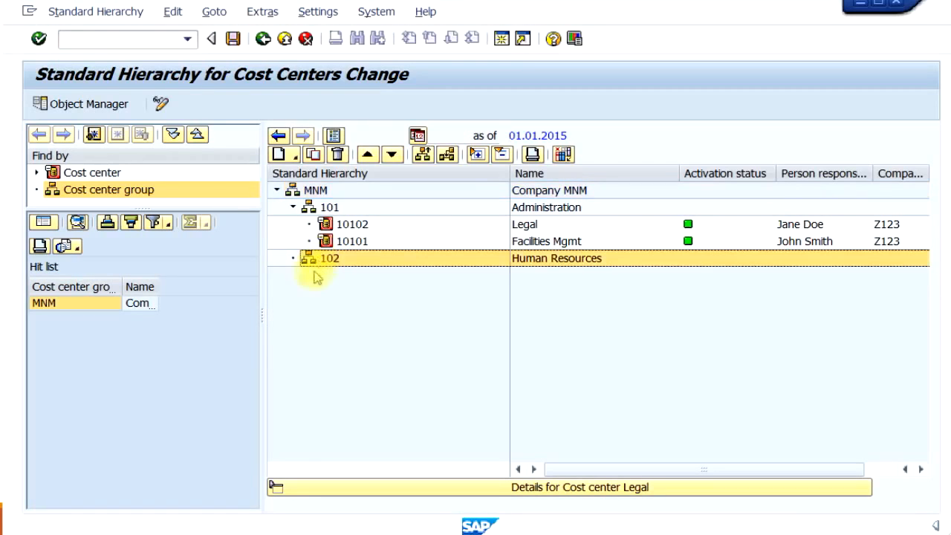
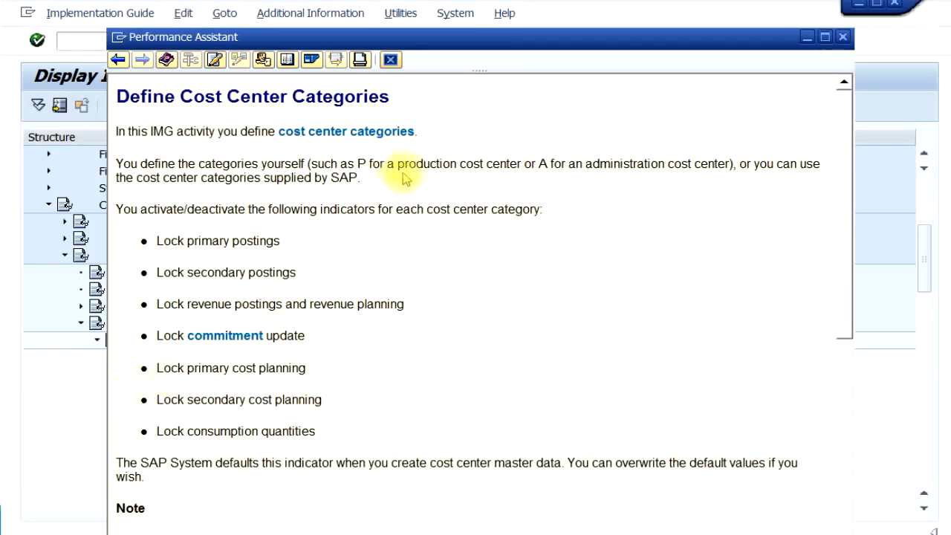
# - Close the Define Cost Center Categories documentation, open that IMG activity, and look through the list of cost center categories
pyautogui.moveTo(504, 47); pyautogui.dragTo(604, 29)
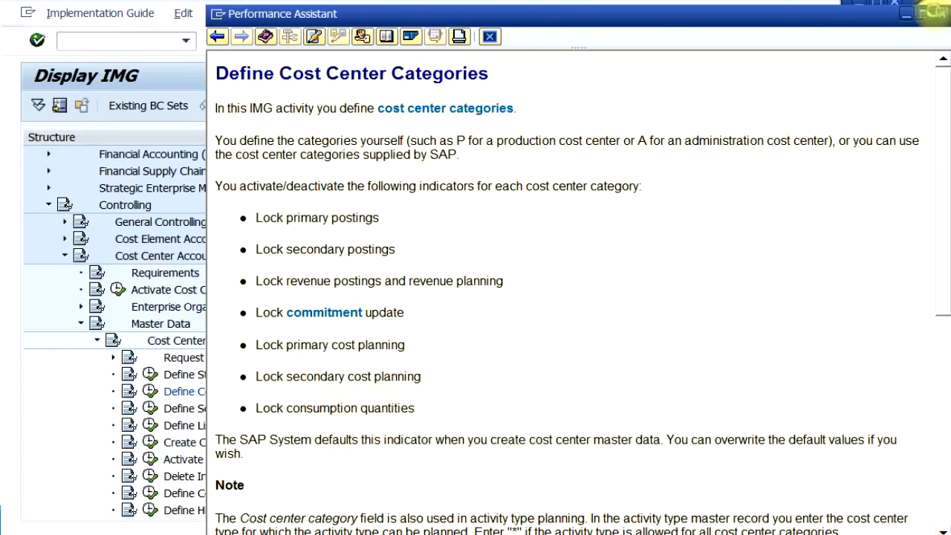
pyautogui.click(943, 17)
pyautogui.click(150, 392)
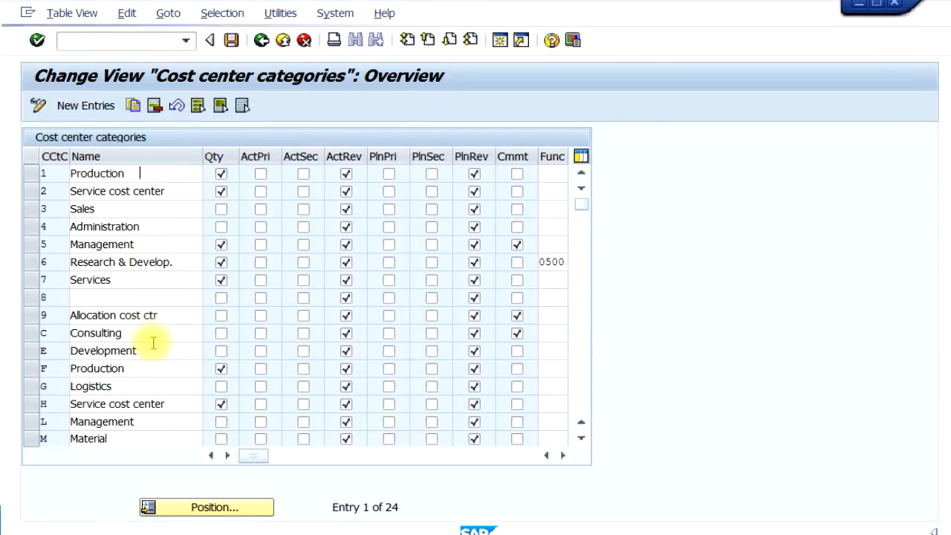
pyautogui.scroll(-2, 152, 342)
pyautogui.scroll(-1, 151, 344)
pyautogui.scroll(2, 146, 334)
pyautogui.scroll(1, 147, 330)
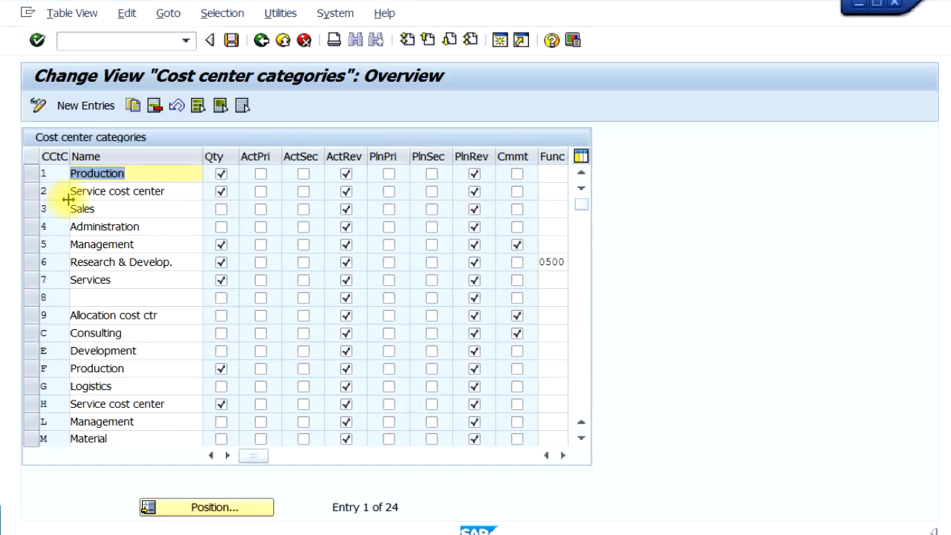
# - Read the field help for the Production category's Qty indicator, close it and leave the indicator ticked
pyautogui.click(30, 174)
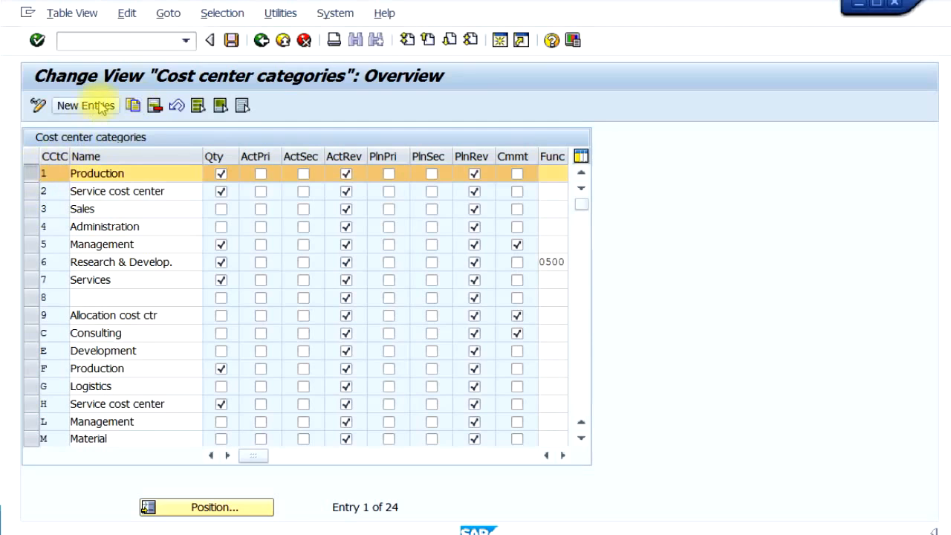
pyautogui.click(31, 175)
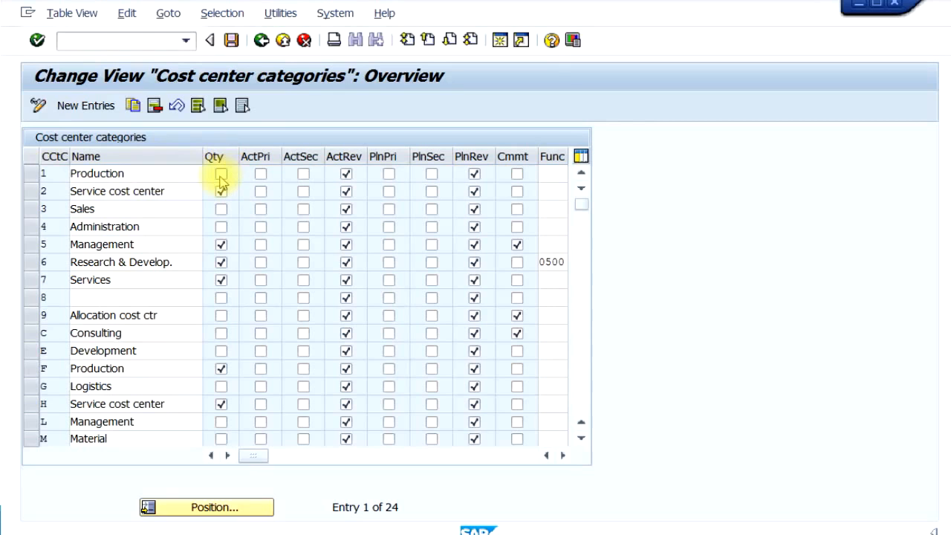
pyautogui.press('F1')
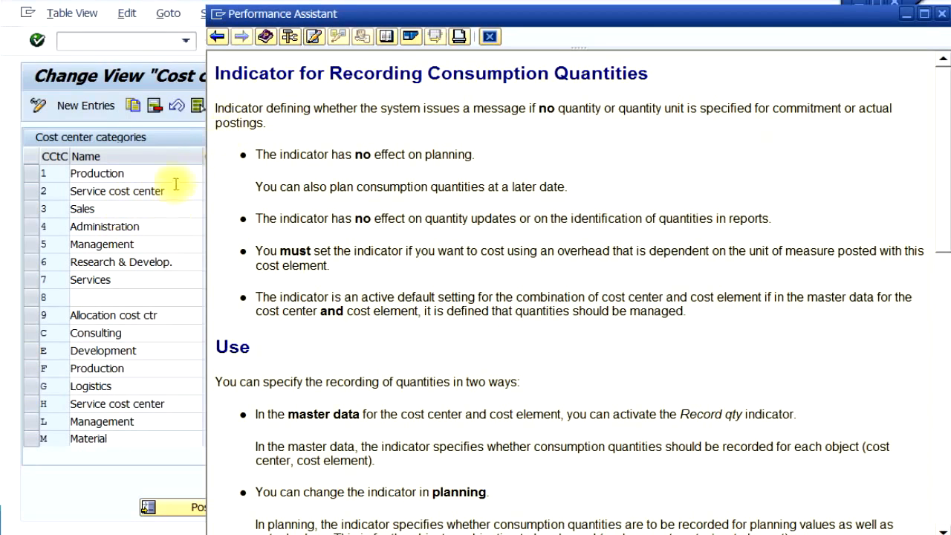
pyautogui.moveTo(410, 21); pyautogui.dragTo(430, 88)
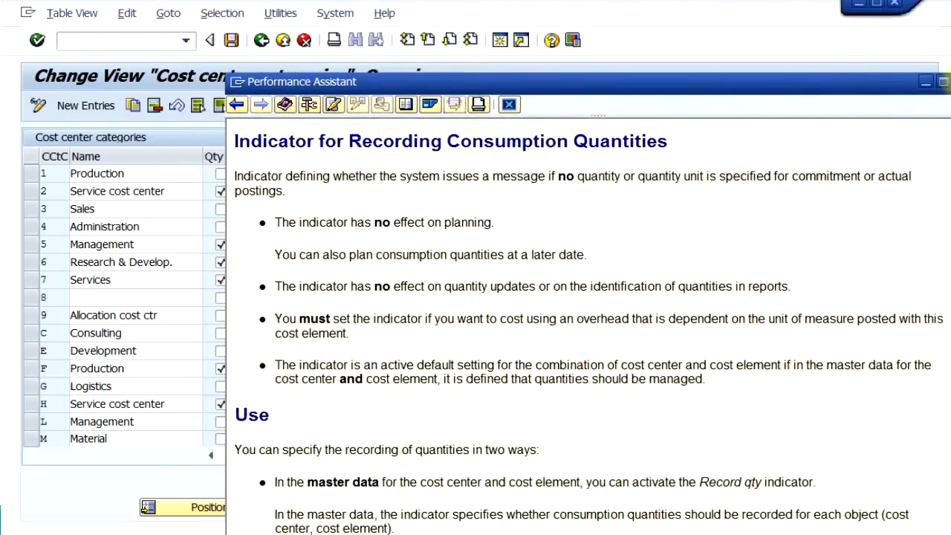
pyautogui.click(950, 81)
pyautogui.click(221, 174)
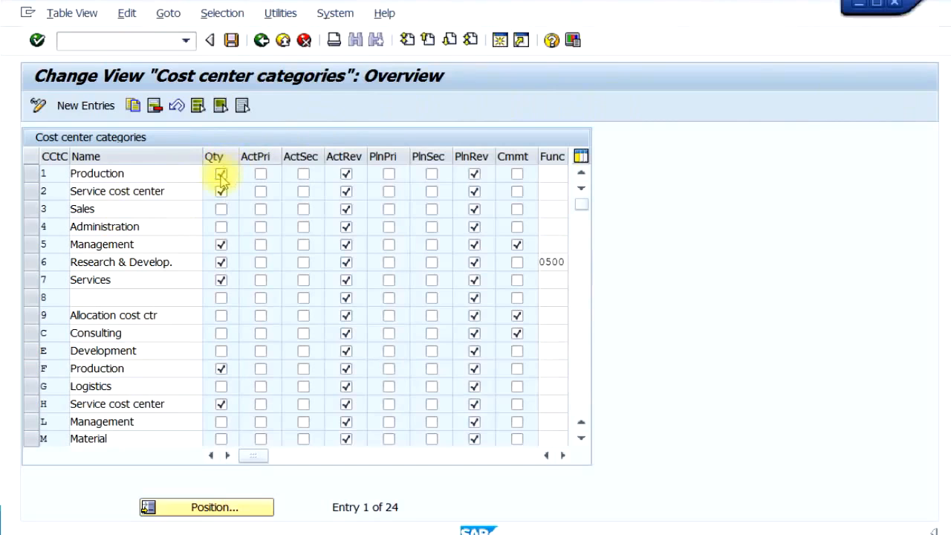
# - Open and close the field help for the Production category's ActPri indicator, leaving that indicator cleared
pyautogui.click(260, 174)
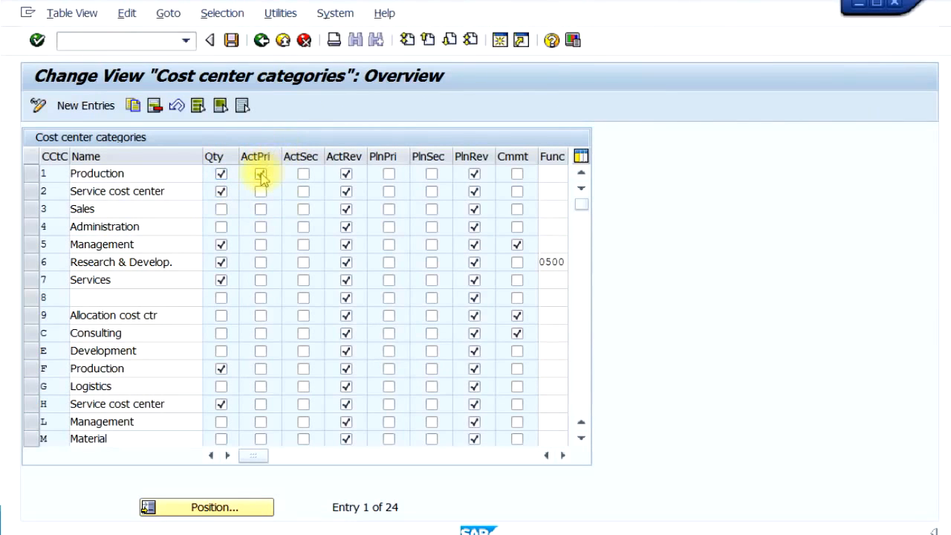
pyautogui.press('F1')
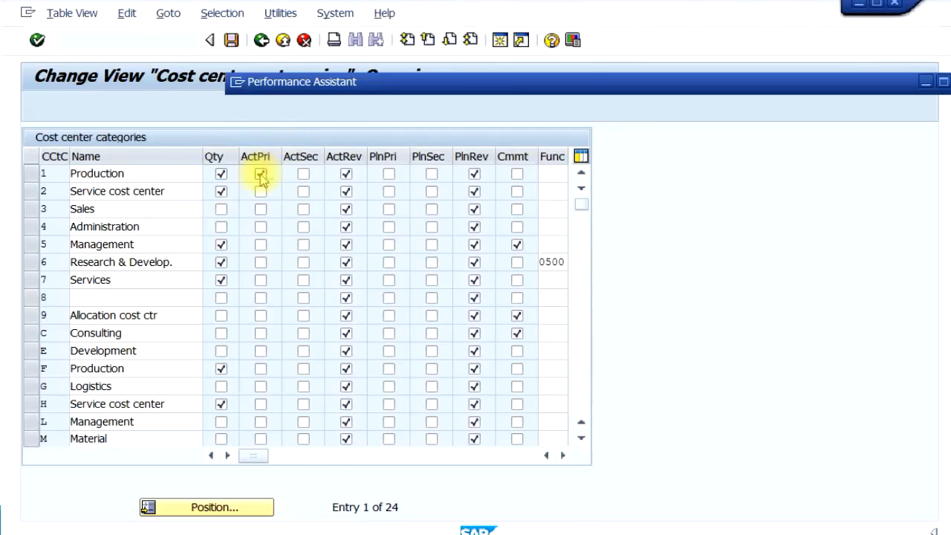
pyautogui.click(509, 104)
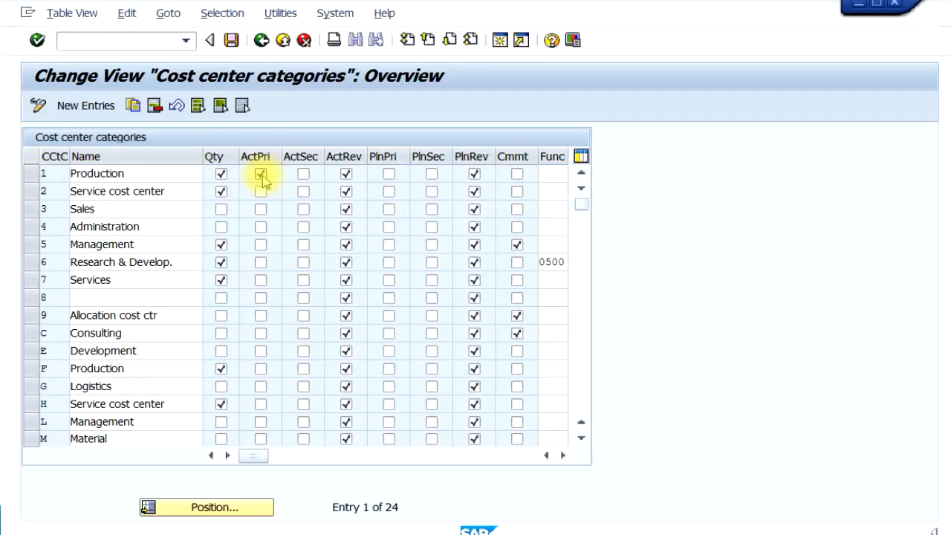
pyautogui.click(261, 175)
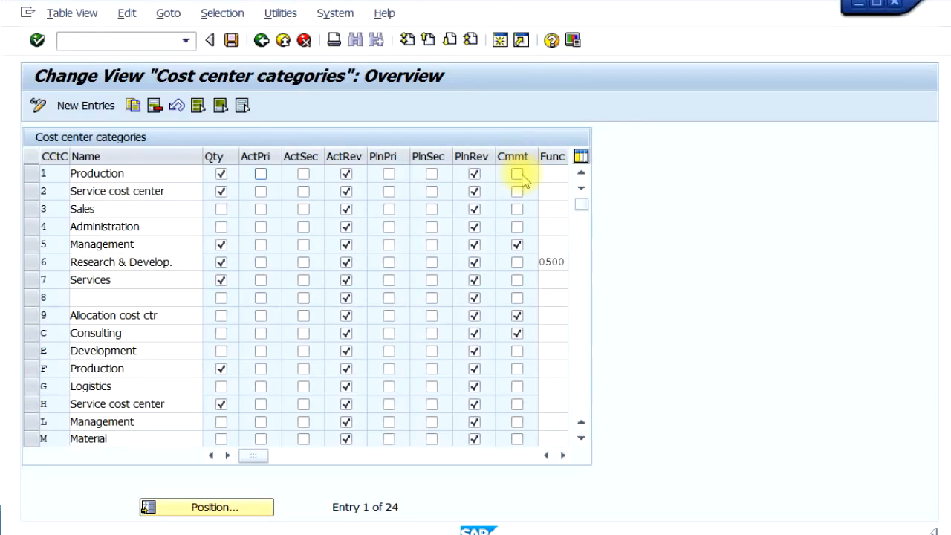
# - Check the Production category's functional area field, and exit the cost center categories view without saving
pyautogui.click(551, 176)
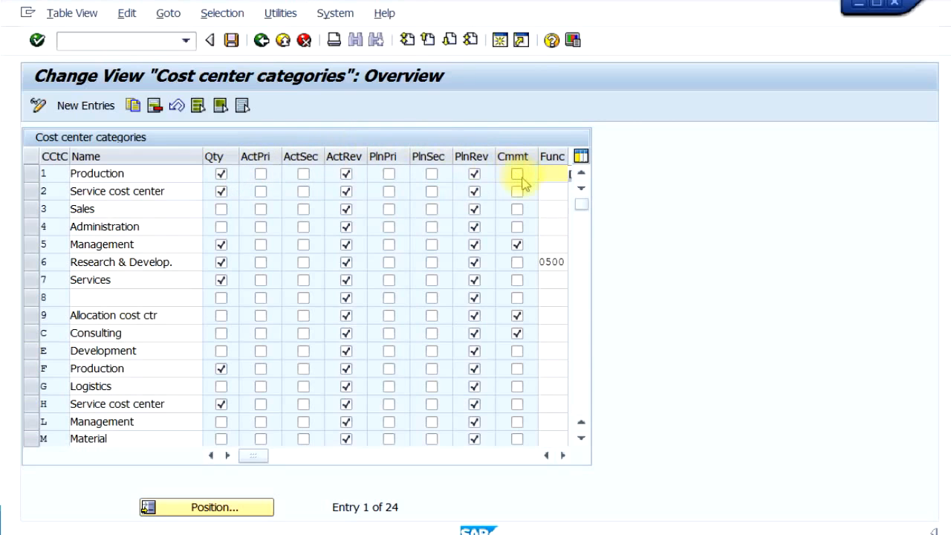
pyautogui.click(282, 40)
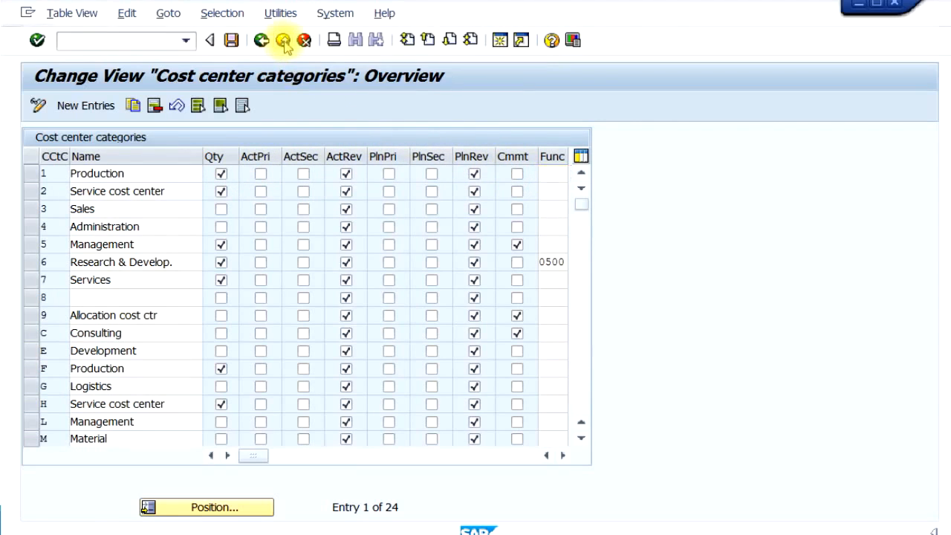
pyautogui.click(340, 314)
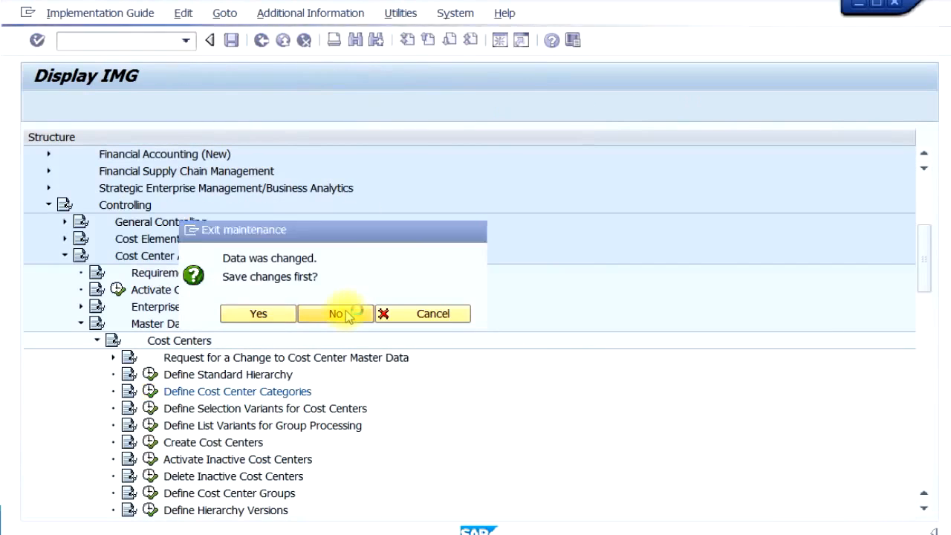
# - Start the cost center display transaction with the command /nks03
pyautogui.click(111, 45)
pyautogui.write('/nka')
pyautogui.write('0')
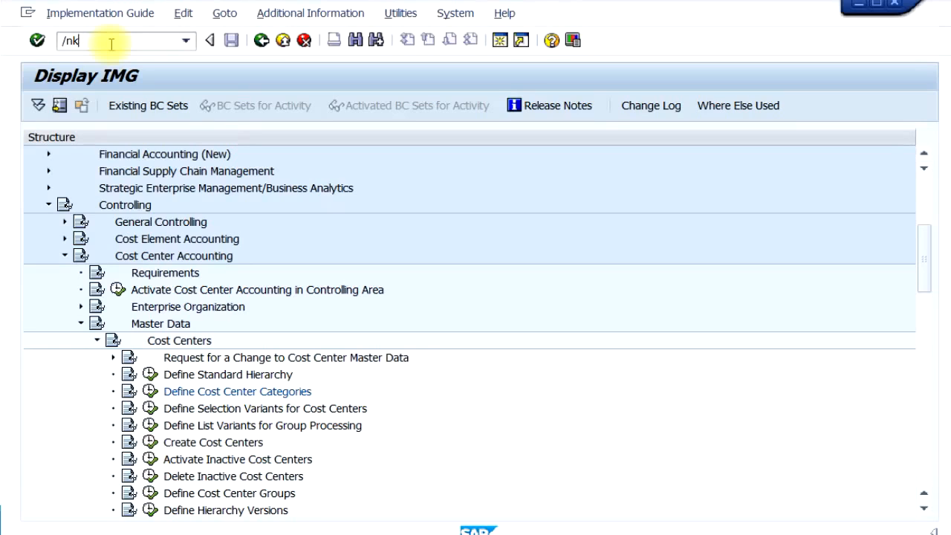
pyautogui.write('s')
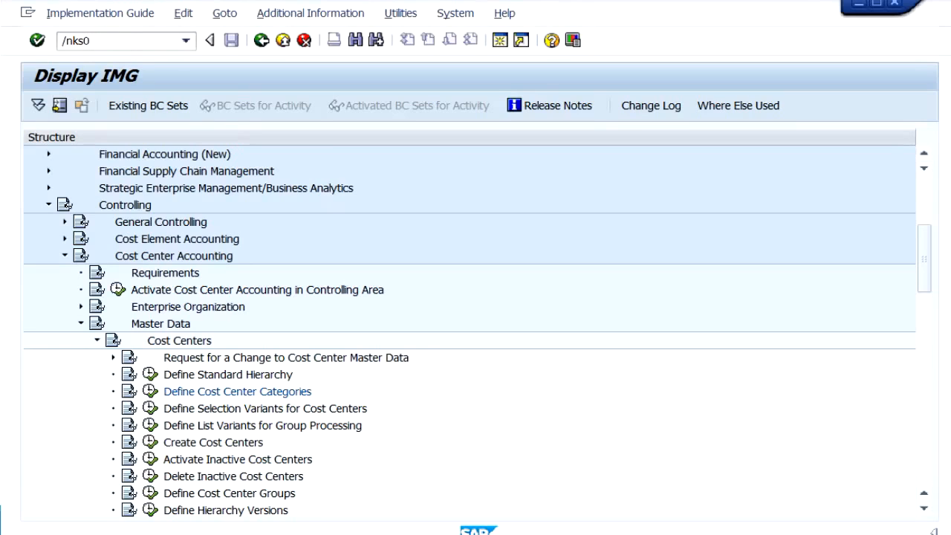
pyautogui.write('3')
pyautogui.press('Return')
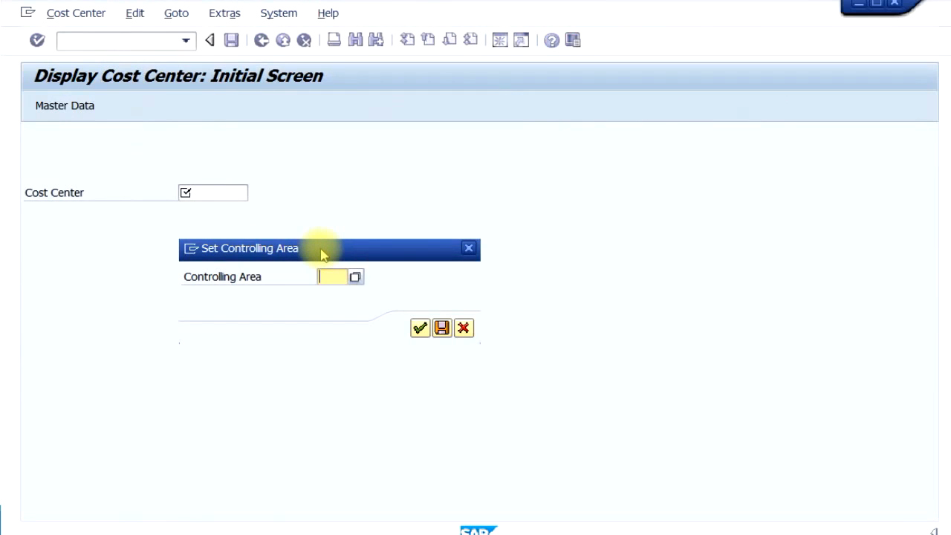
# - Set the controlling area to Z100, chosen from the list of controlling areas
pyautogui.click(356, 277)
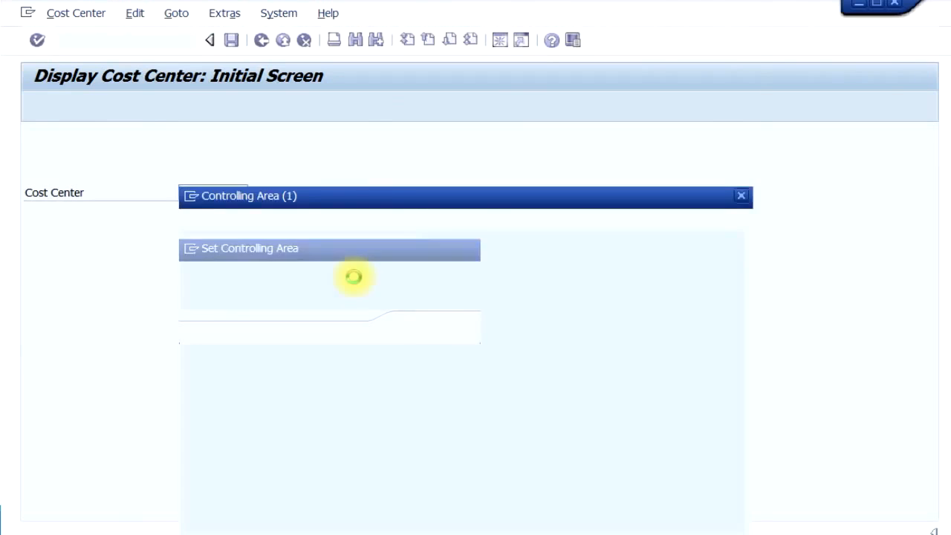
pyautogui.scroll(-4, 359, 401)
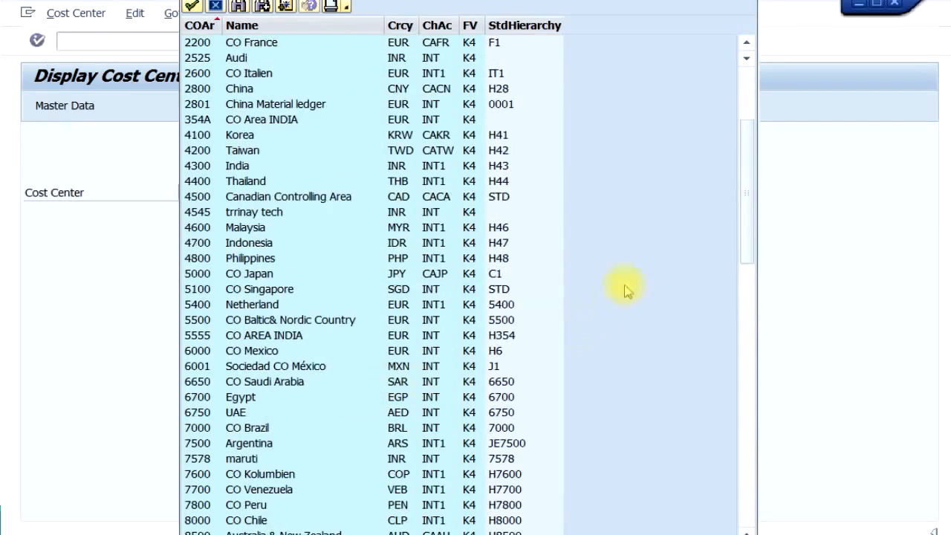
pyautogui.moveTo(743, 223); pyautogui.dragTo(751, 495)
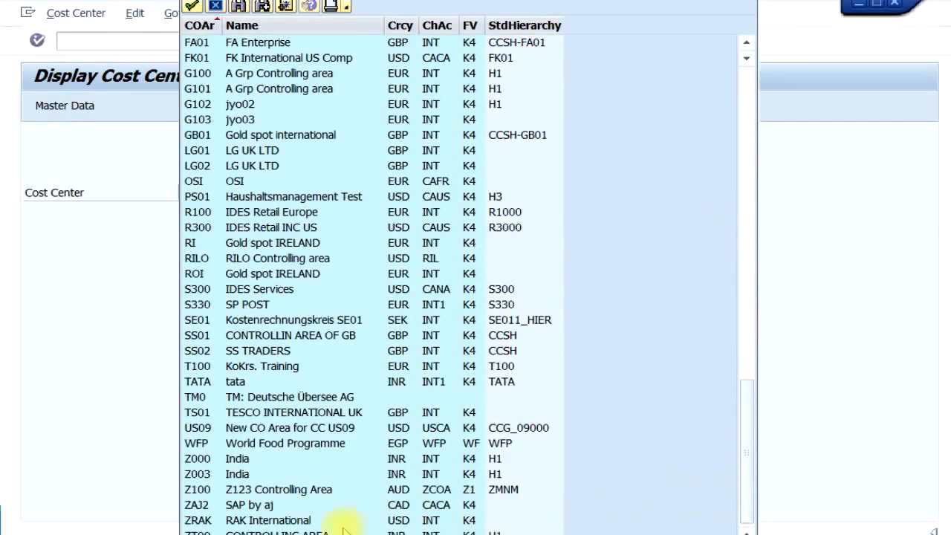
pyautogui.click(255, 490)
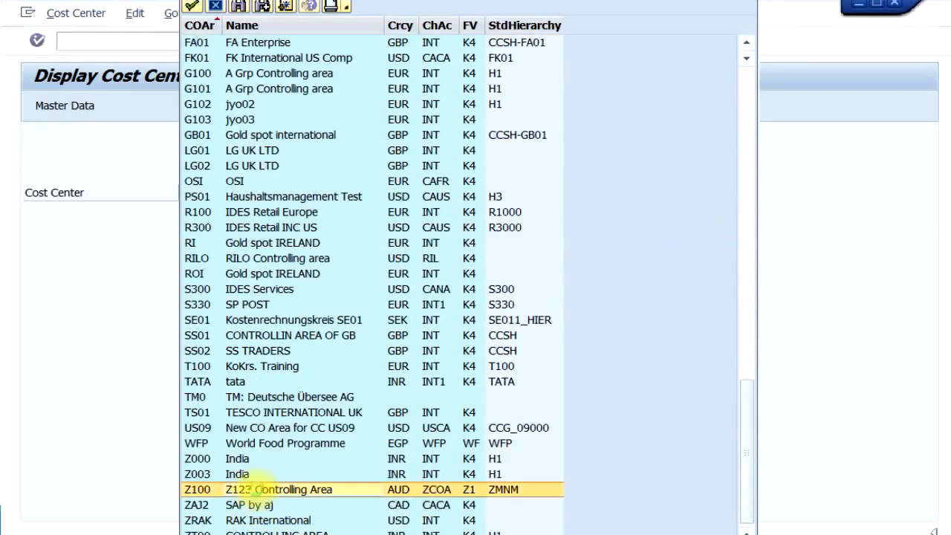
pyautogui.doubleClick(255, 490)
pyautogui.click(421, 329)
# - Display the basic data of cost center 10101 and look at the operations available for cost centers
pyautogui.click(255, 175)
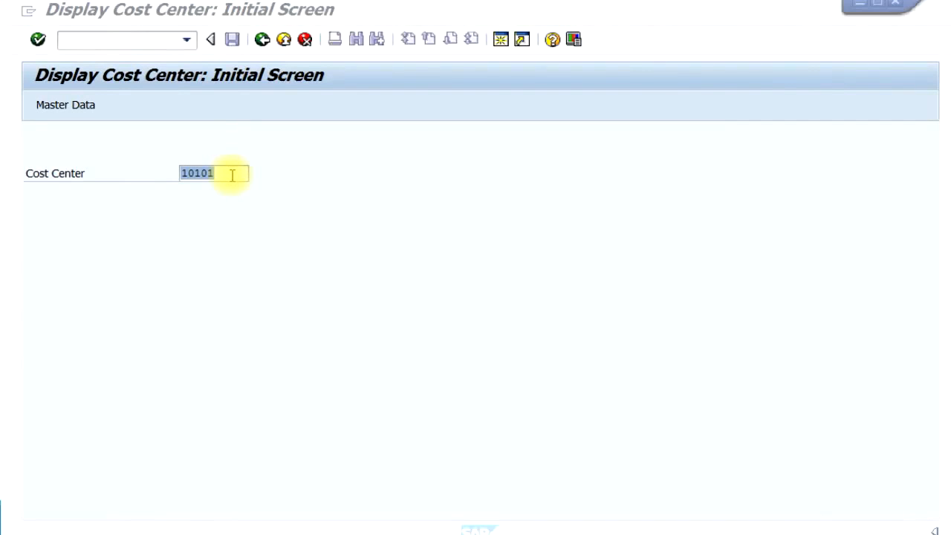
pyautogui.click(235, 175)
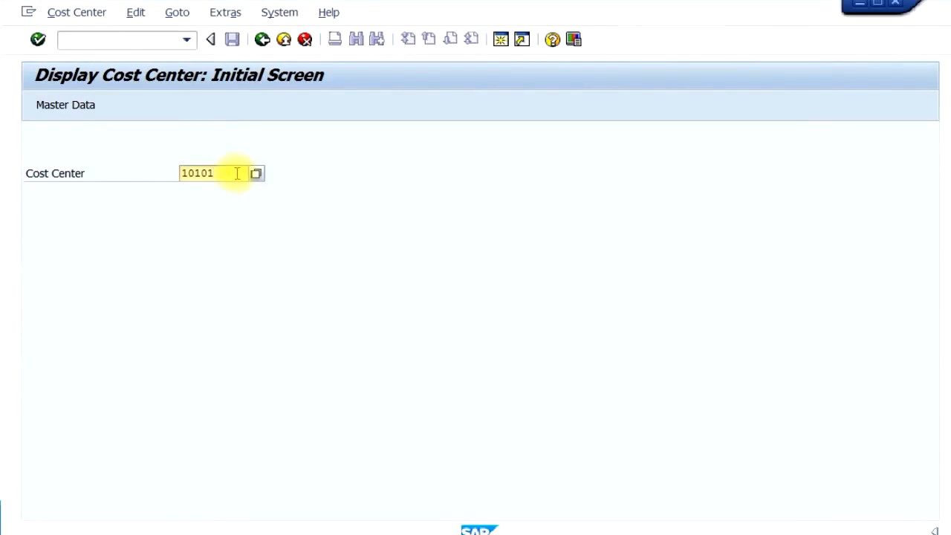
pyautogui.press('Return')
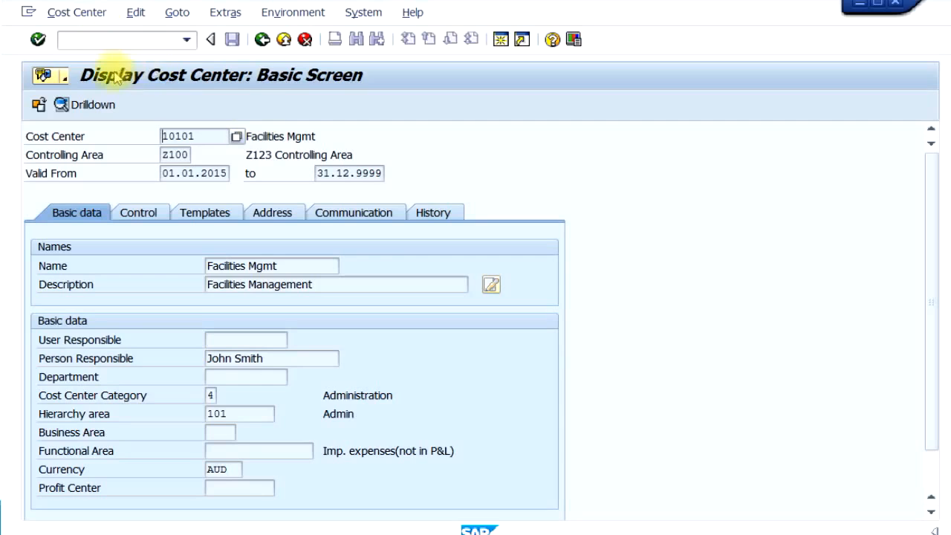
pyautogui.click(77, 15)
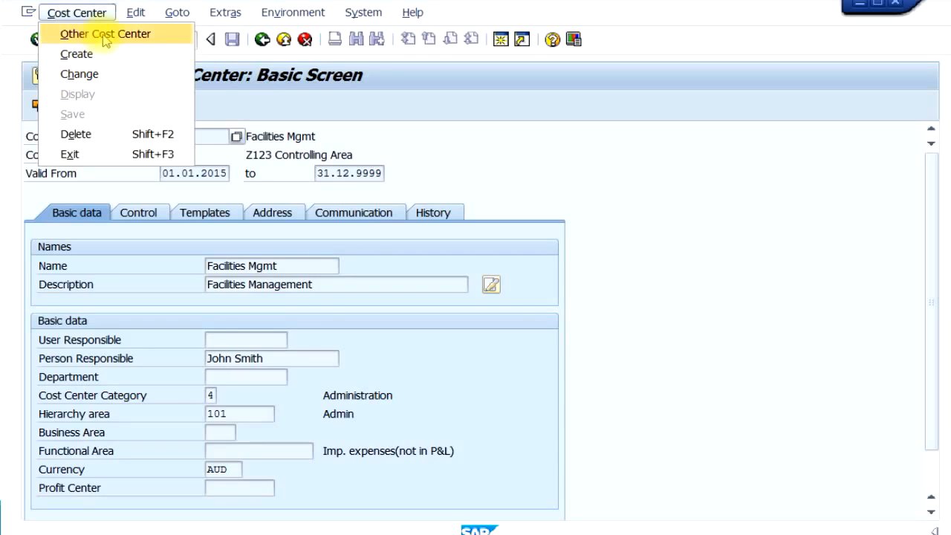
pyautogui.click(490, 160)
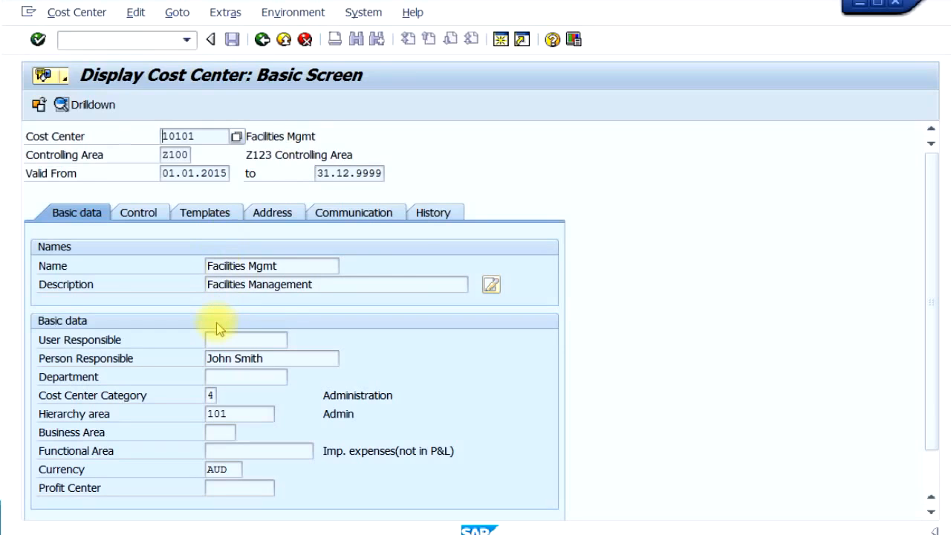
# - Look up the possible cost center categories for cost center 10101, locate 4 Administration, and close the list
pyautogui.click(211, 396)
pyautogui.click(222, 395)
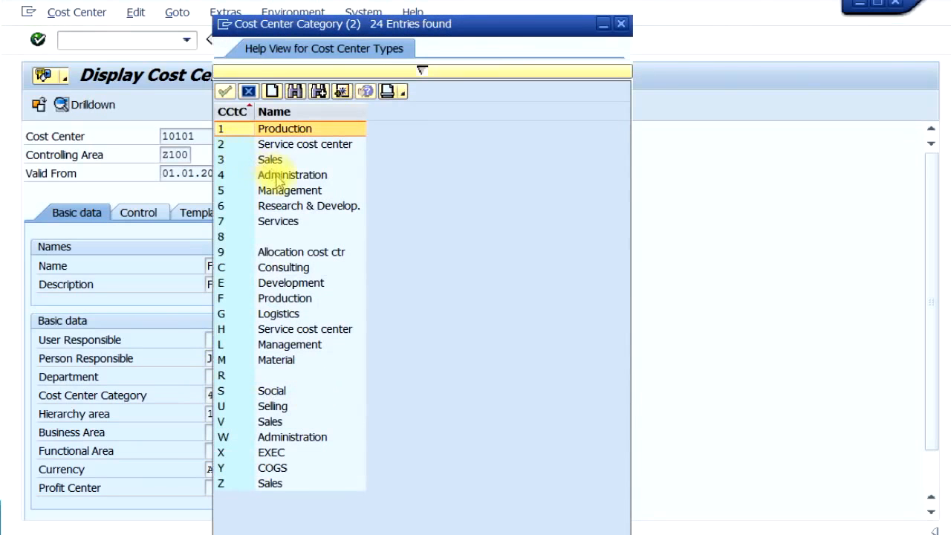
pyautogui.click(277, 178)
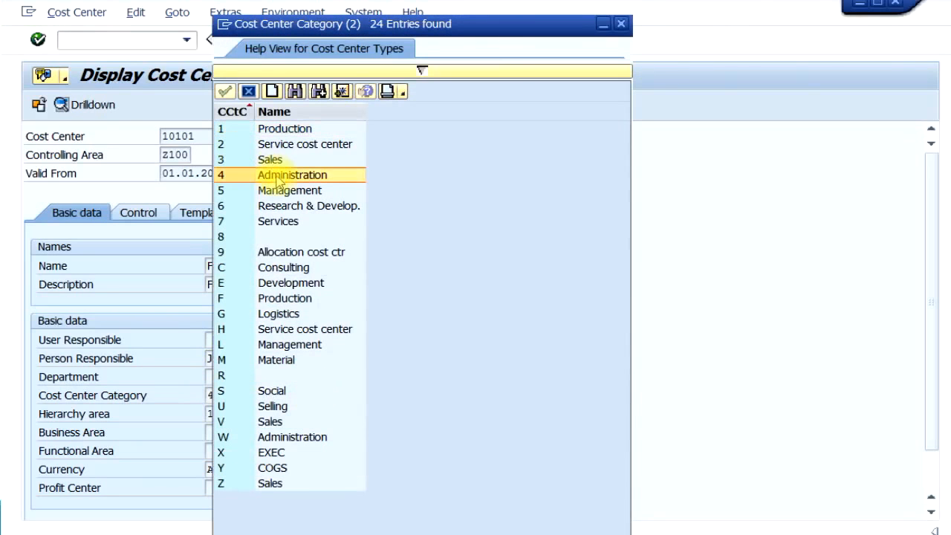
pyautogui.click(621, 25)
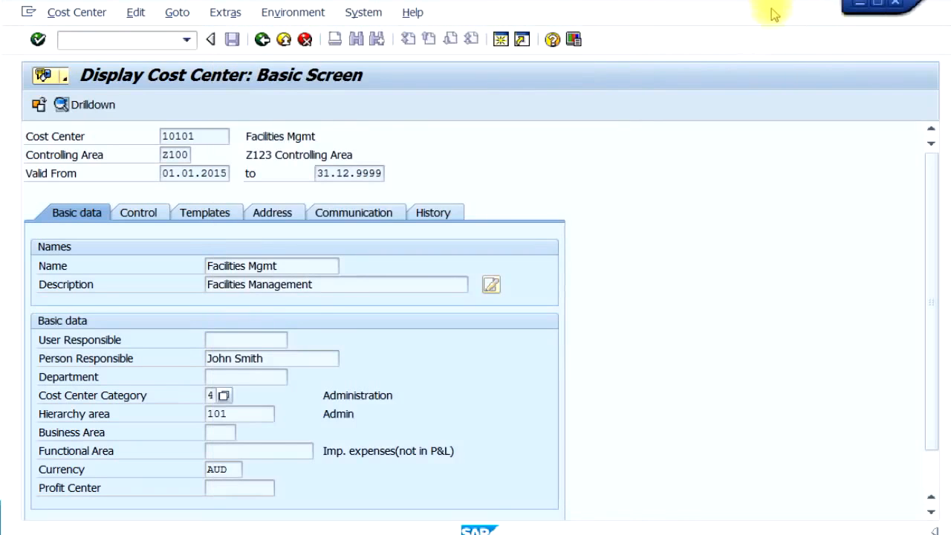
pyautogui.moveTo(770, 13); pyautogui.dragTo(842, 263)
pyautogui.click(675, 22)
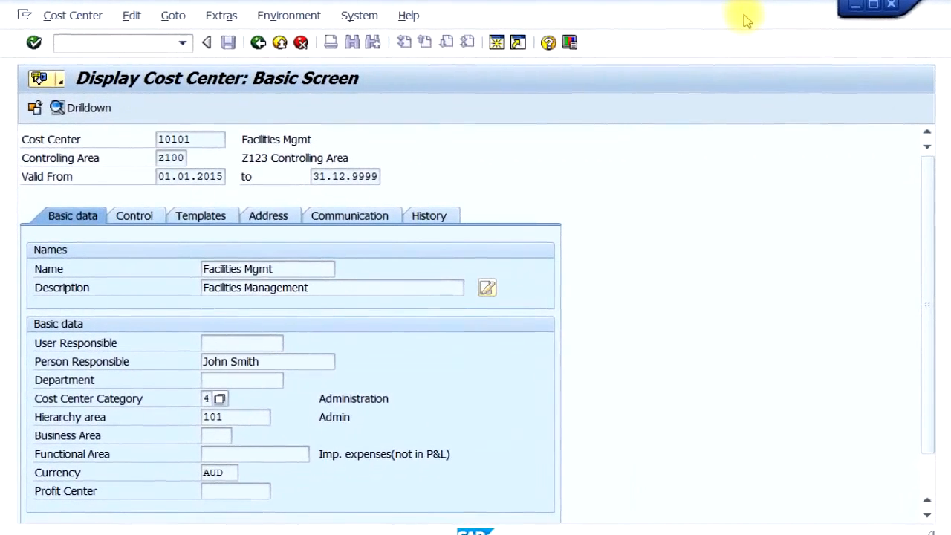
# - Review the control indicators, templates, address, communication and history data of cost center 10101, and return to its basic data
pyautogui.click(144, 217)
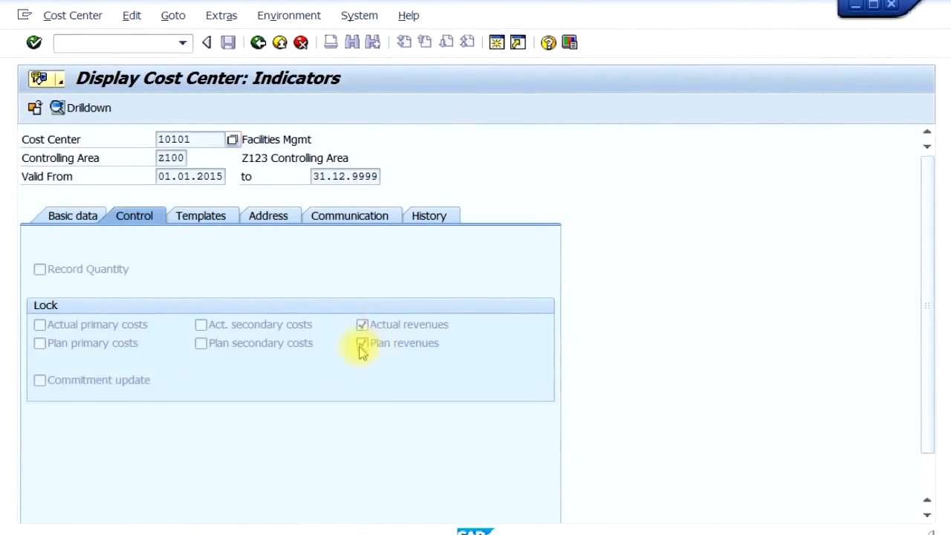
pyautogui.click(63, 215)
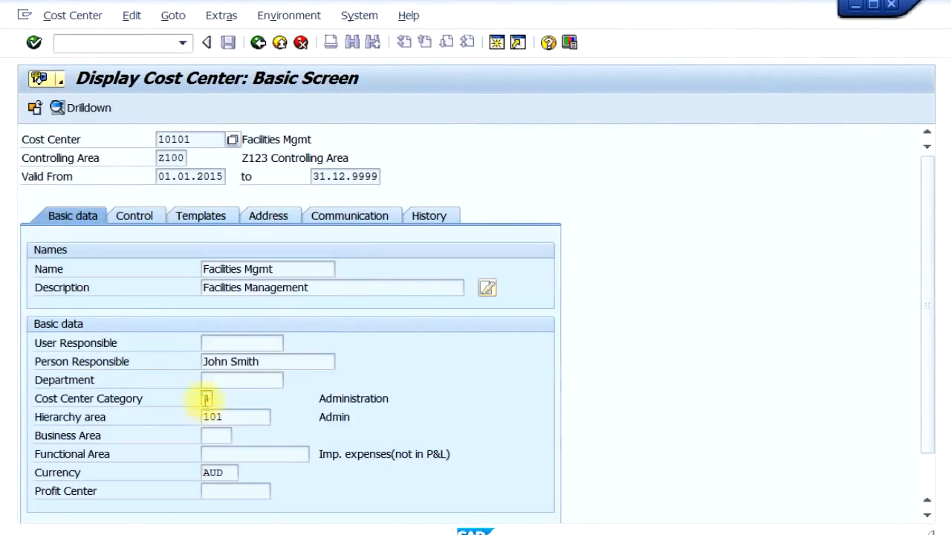
pyautogui.click(131, 217)
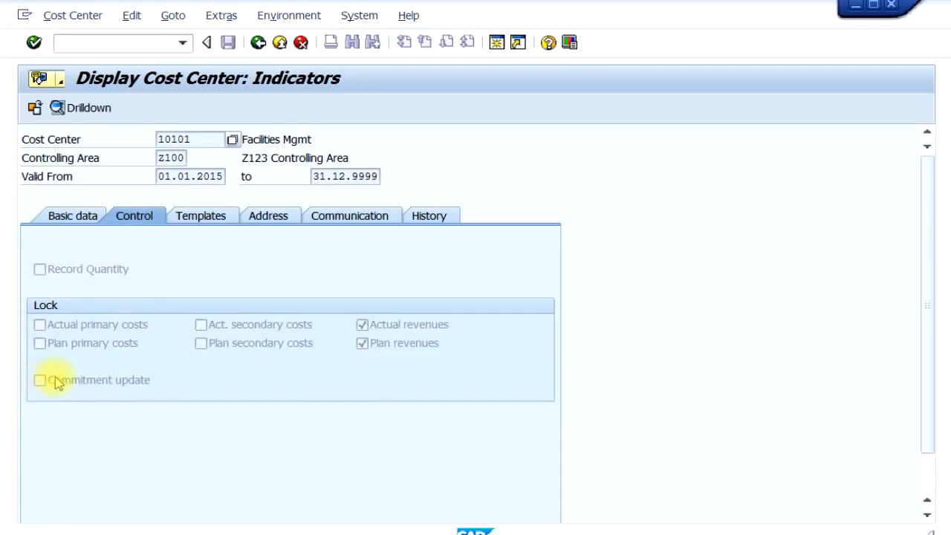
pyautogui.click(200, 218)
pyautogui.click(261, 221)
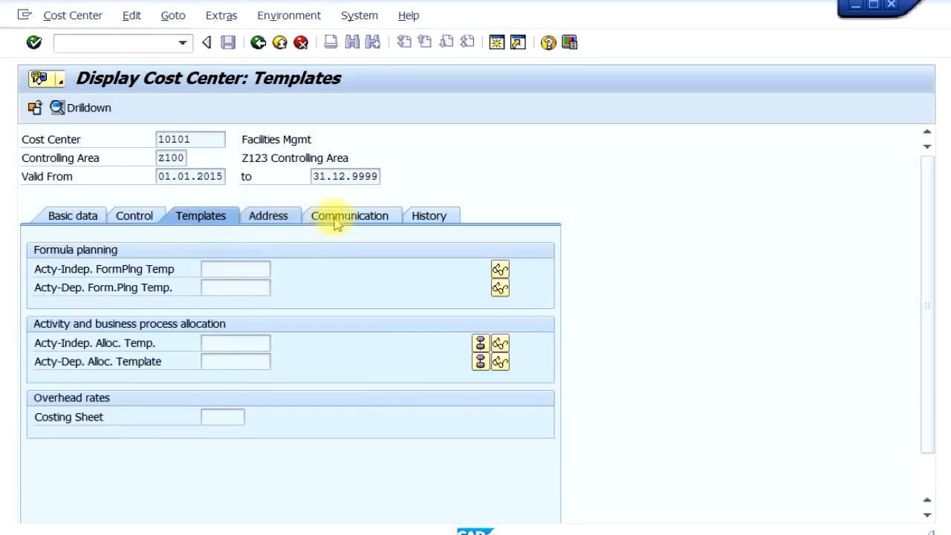
pyautogui.click(349, 220)
pyautogui.click(418, 219)
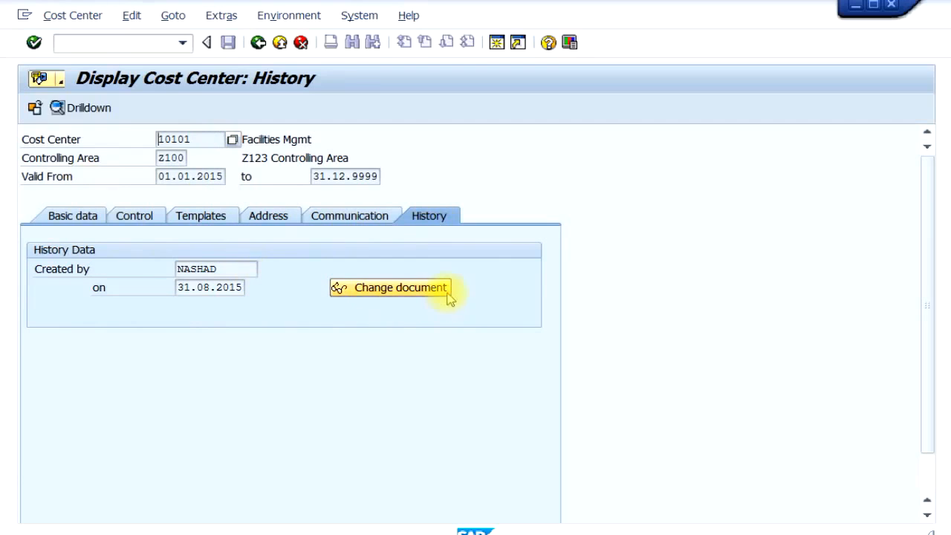
pyautogui.click(74, 219)
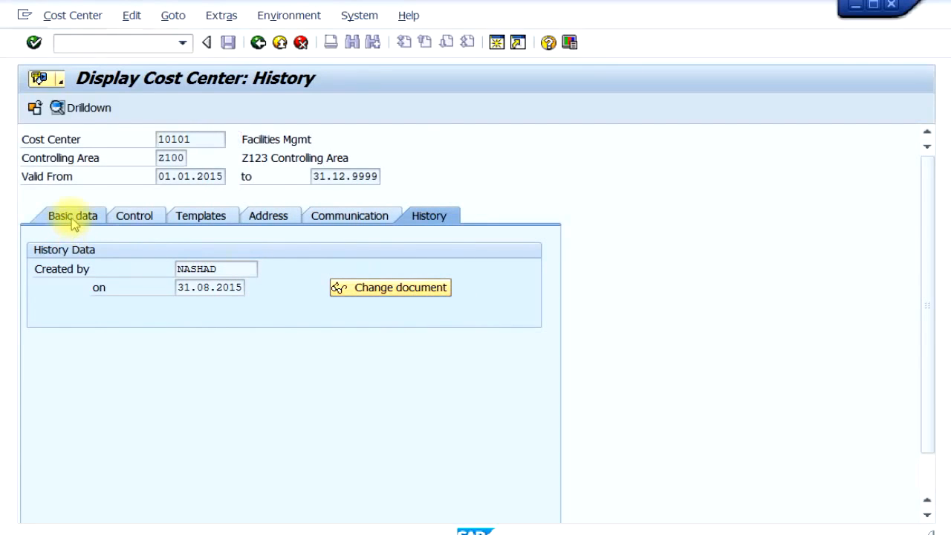